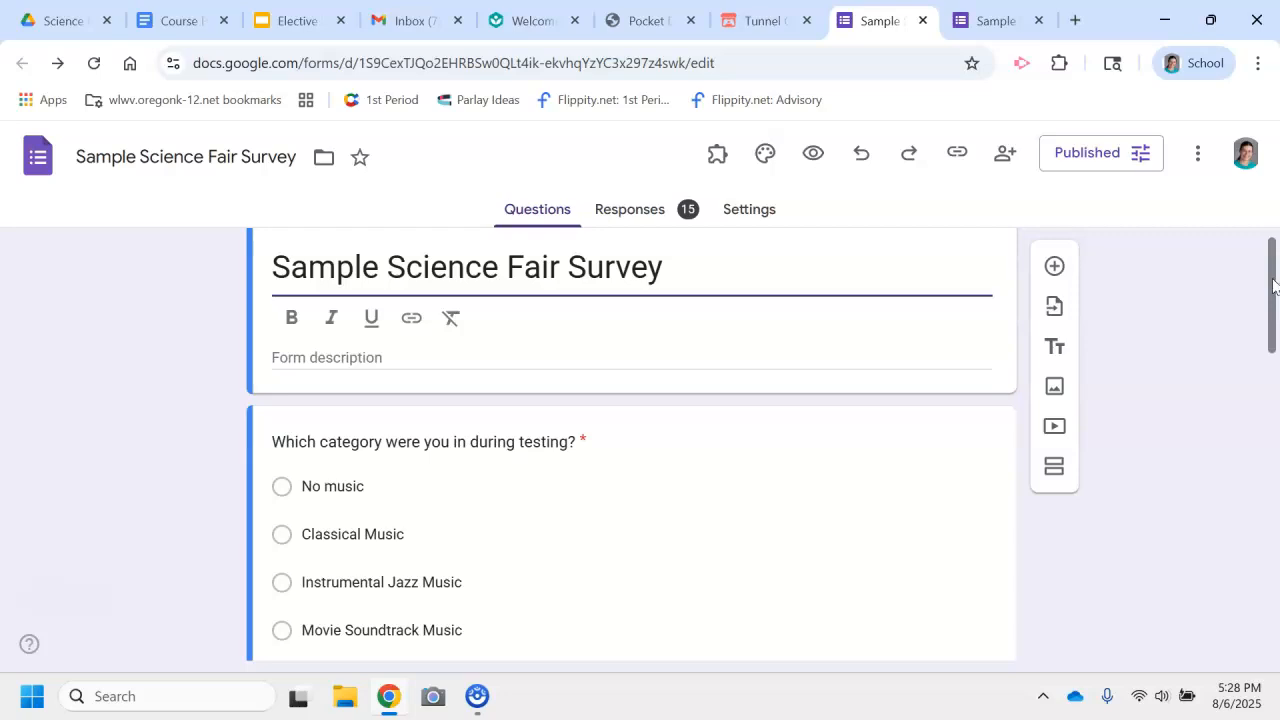
Step: Review the questions of the Sample Science Fair Survey, from the testing category to the reading comprehension quiz score
left_click_drag(1273, 283, 1275, 256)
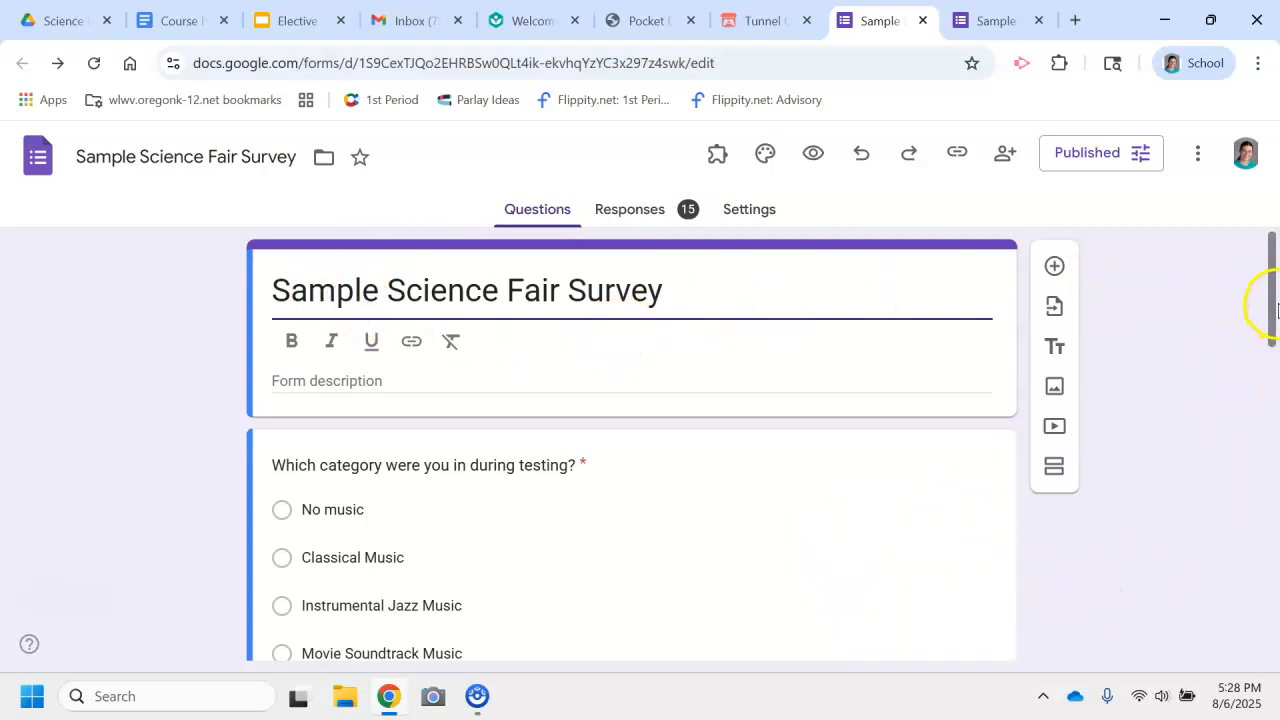
left_click_drag(1273, 295, 1273, 343)
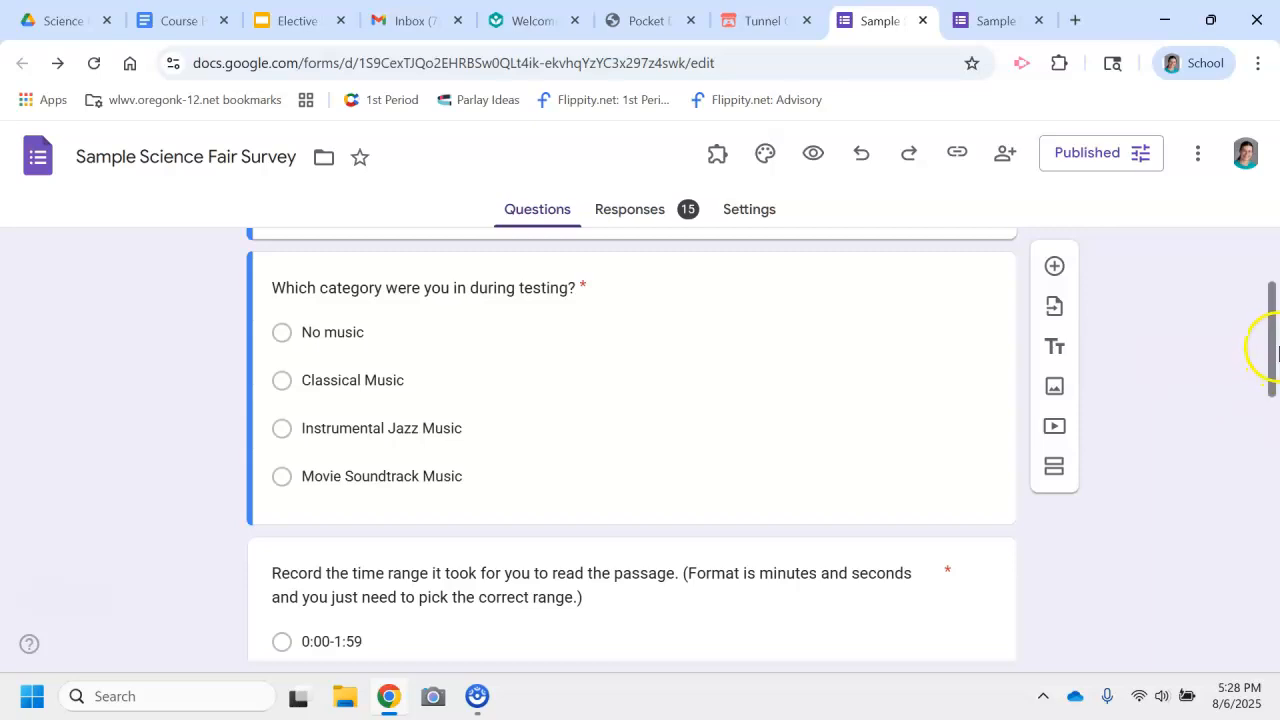
left_click_drag(1275, 318, 1270, 517)
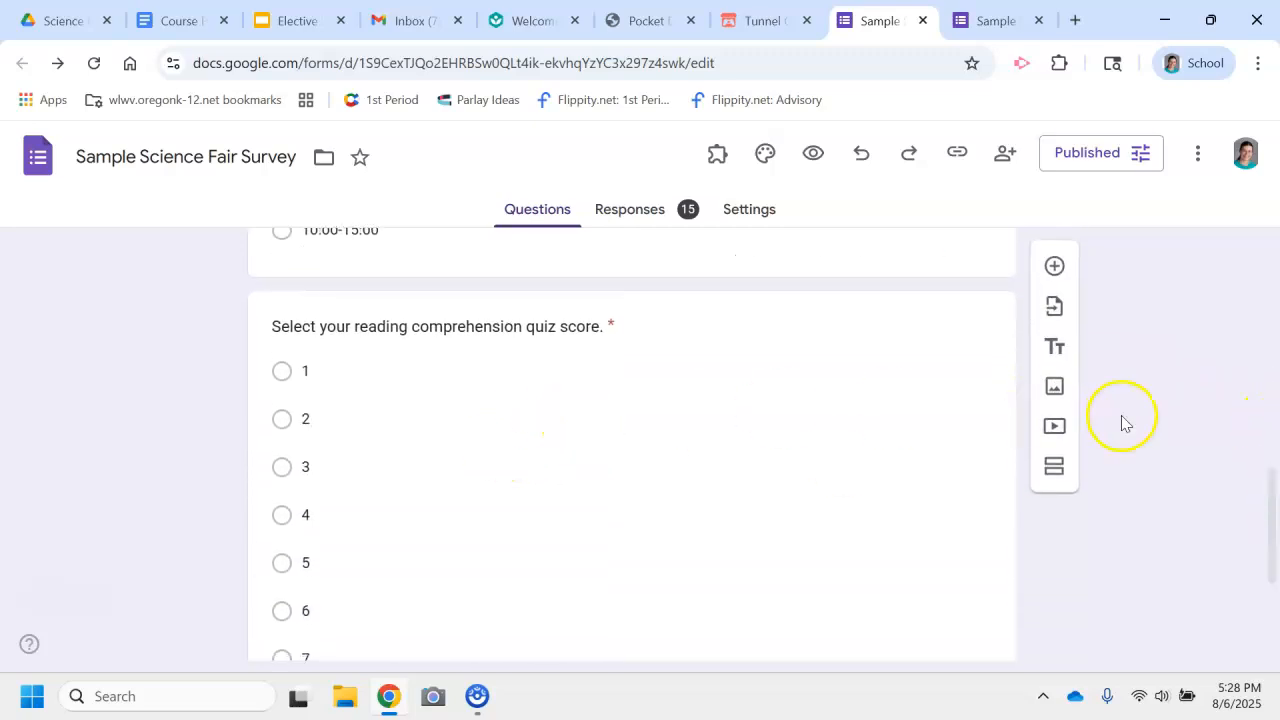
left_click_drag(1275, 535, 1272, 285)
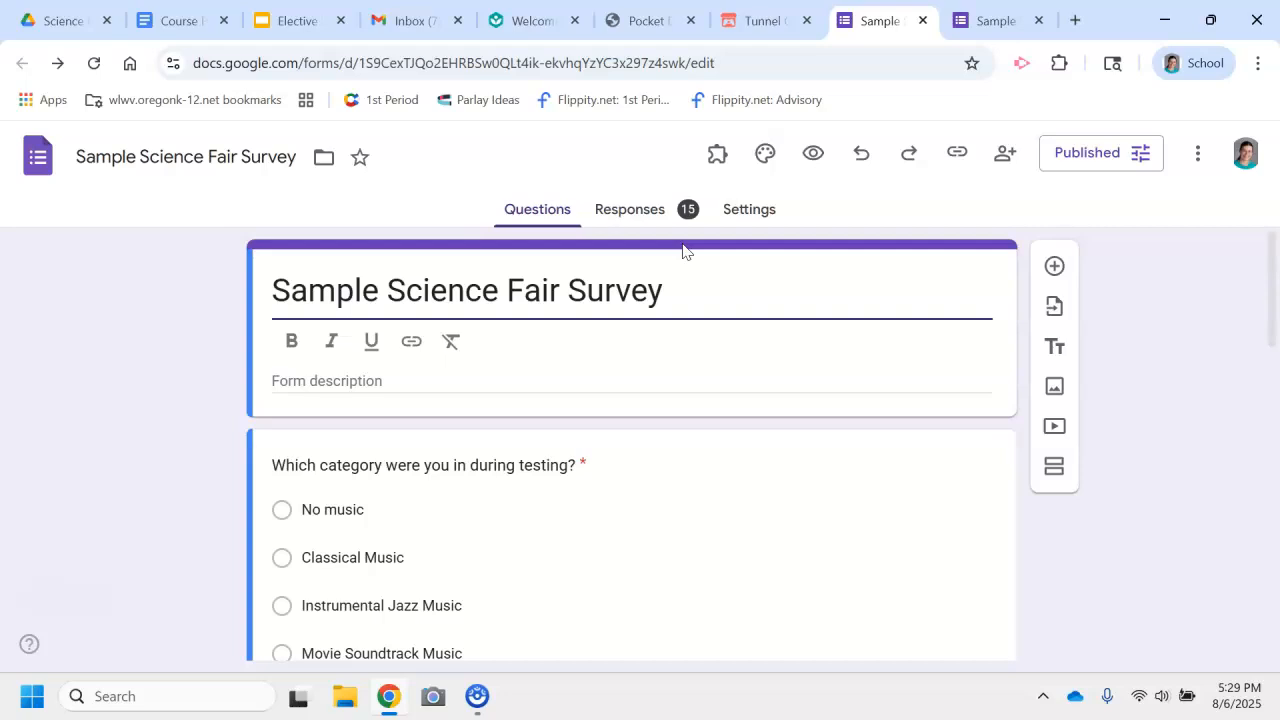
Step: Examine the survey's response summary charts for testing category, reading time range and reading comprehension quiz score
left_click(628, 221)
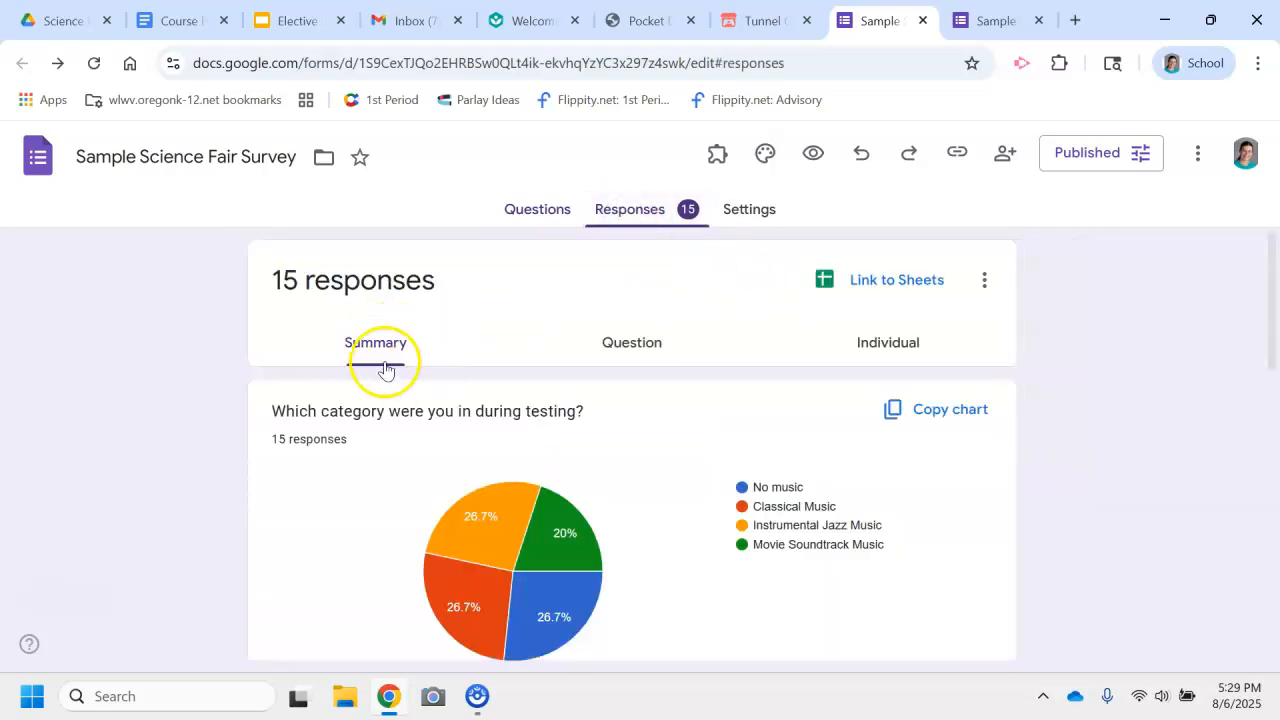
left_click_drag(1272, 292, 1276, 325)
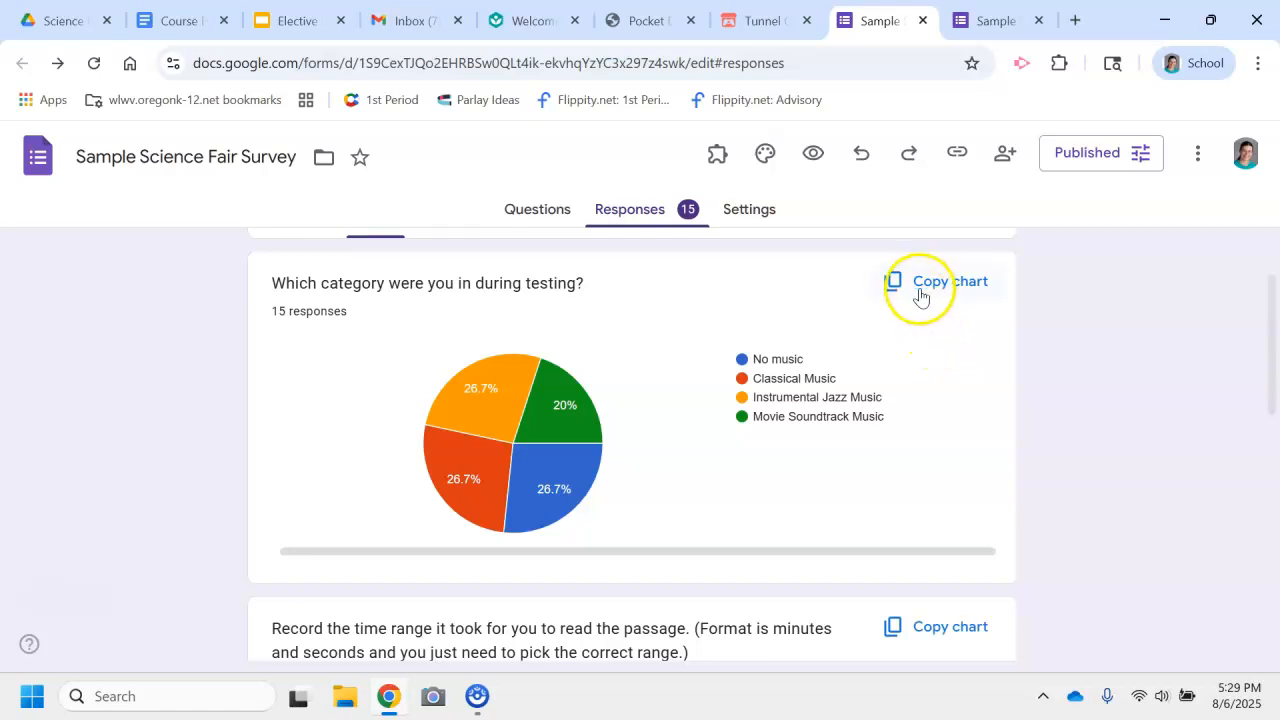
left_click_drag(1276, 350, 1266, 596)
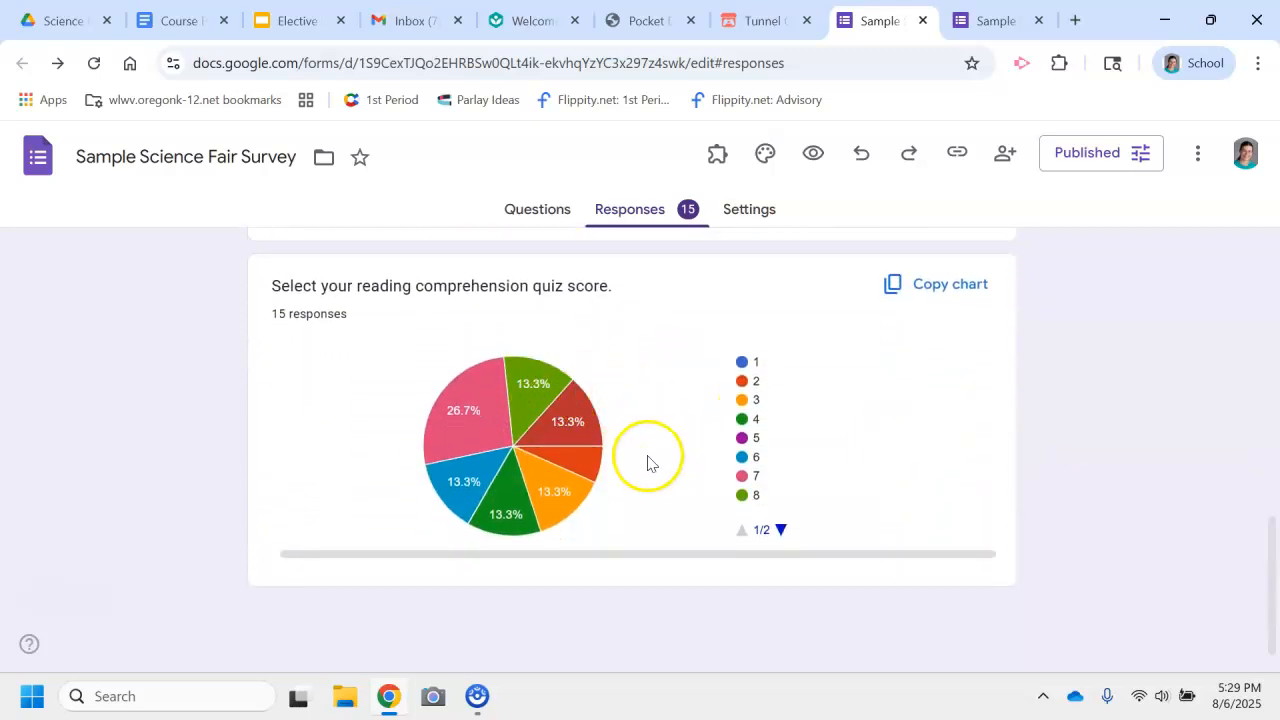
left_click_drag(1276, 590, 1266, 320)
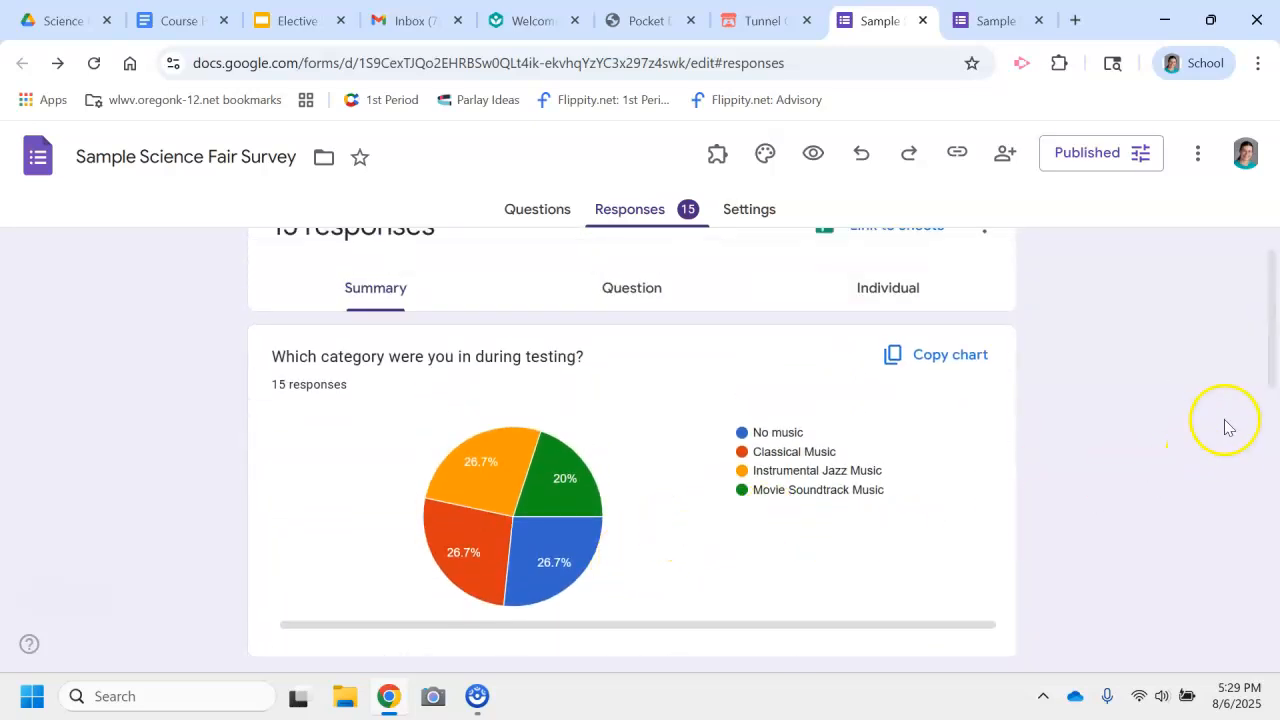
left_click_drag(1273, 362, 1272, 351)
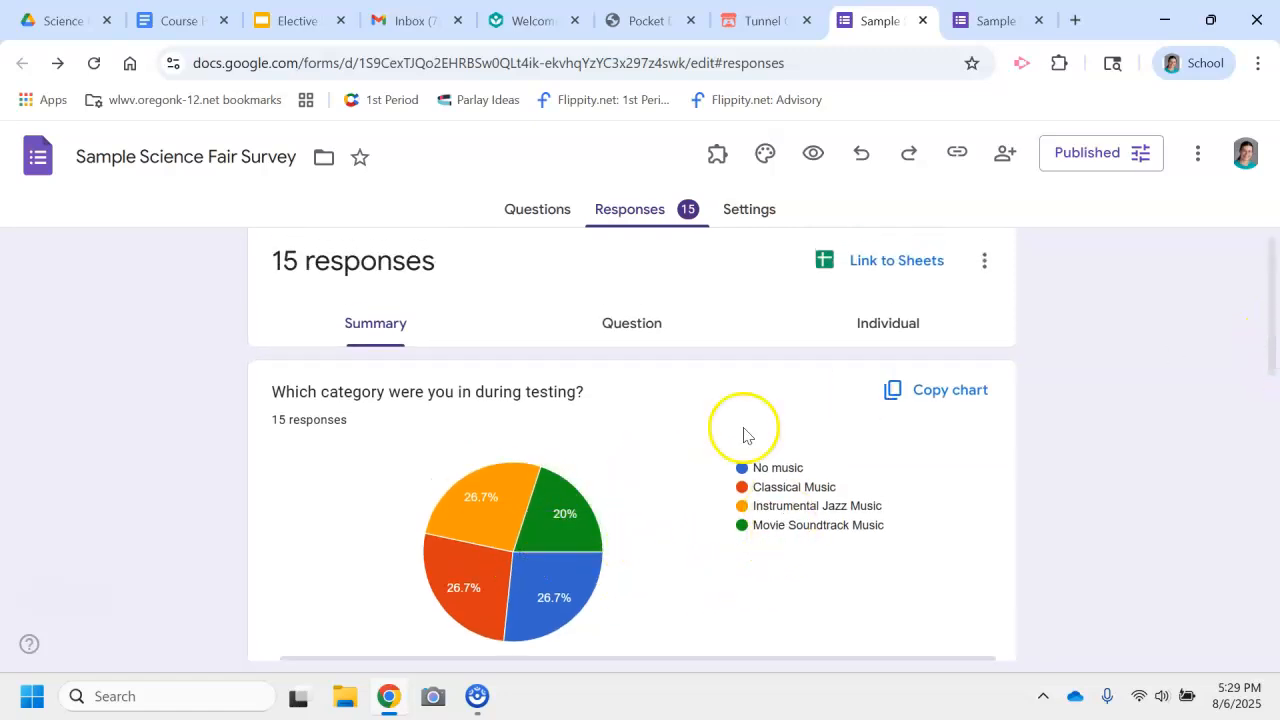
left_click_drag(1275, 295, 1246, 332)
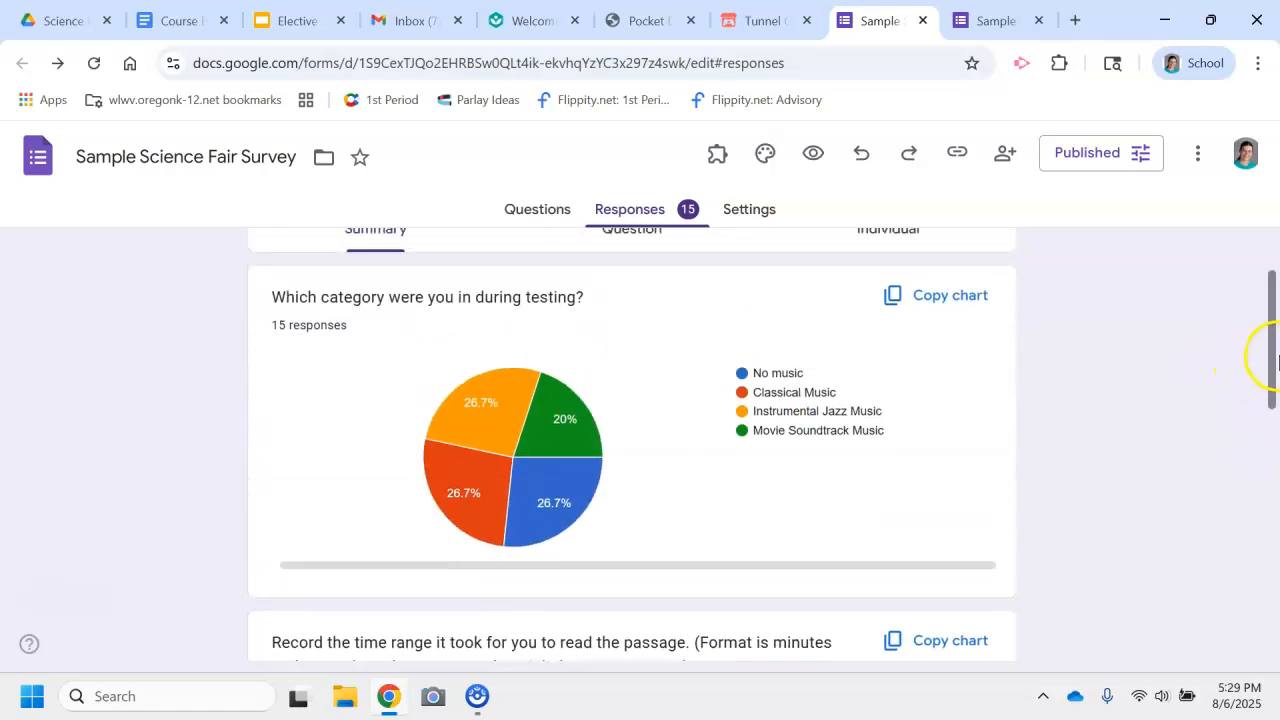
left_click_drag(1276, 355, 1275, 530)
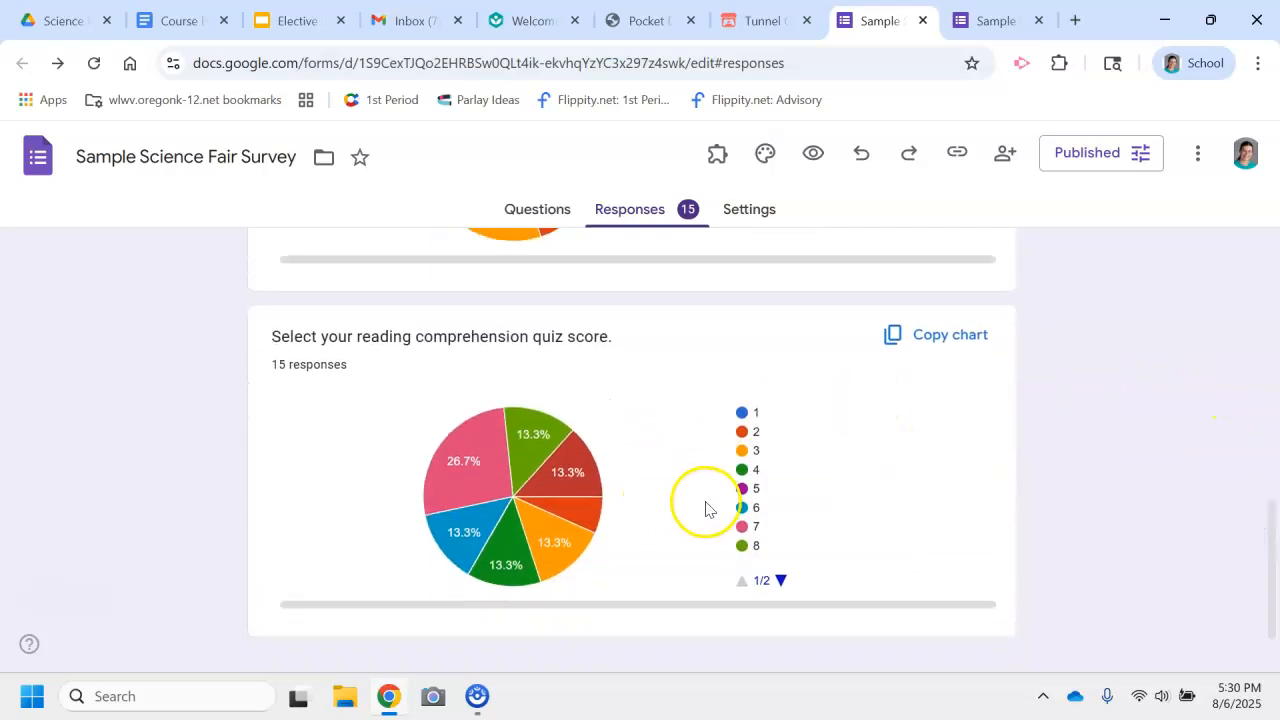
left_click_drag(1274, 575, 1274, 318)
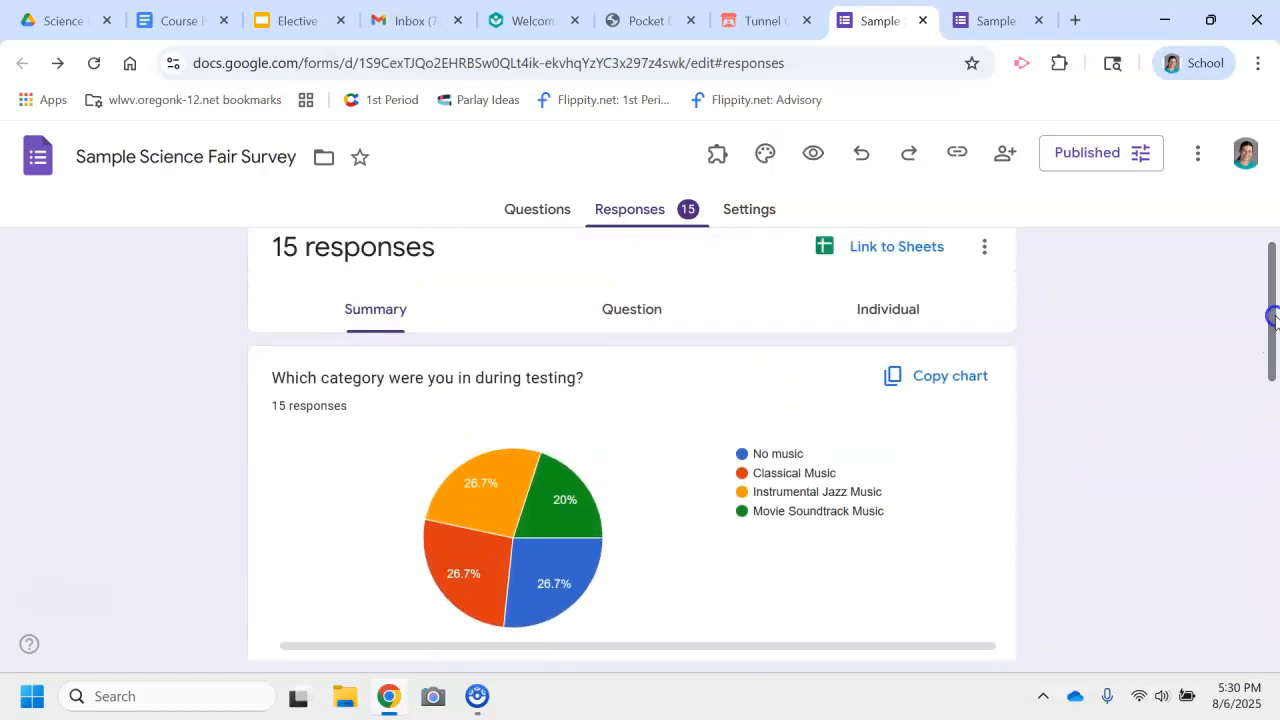
mouse_move(595, 510)
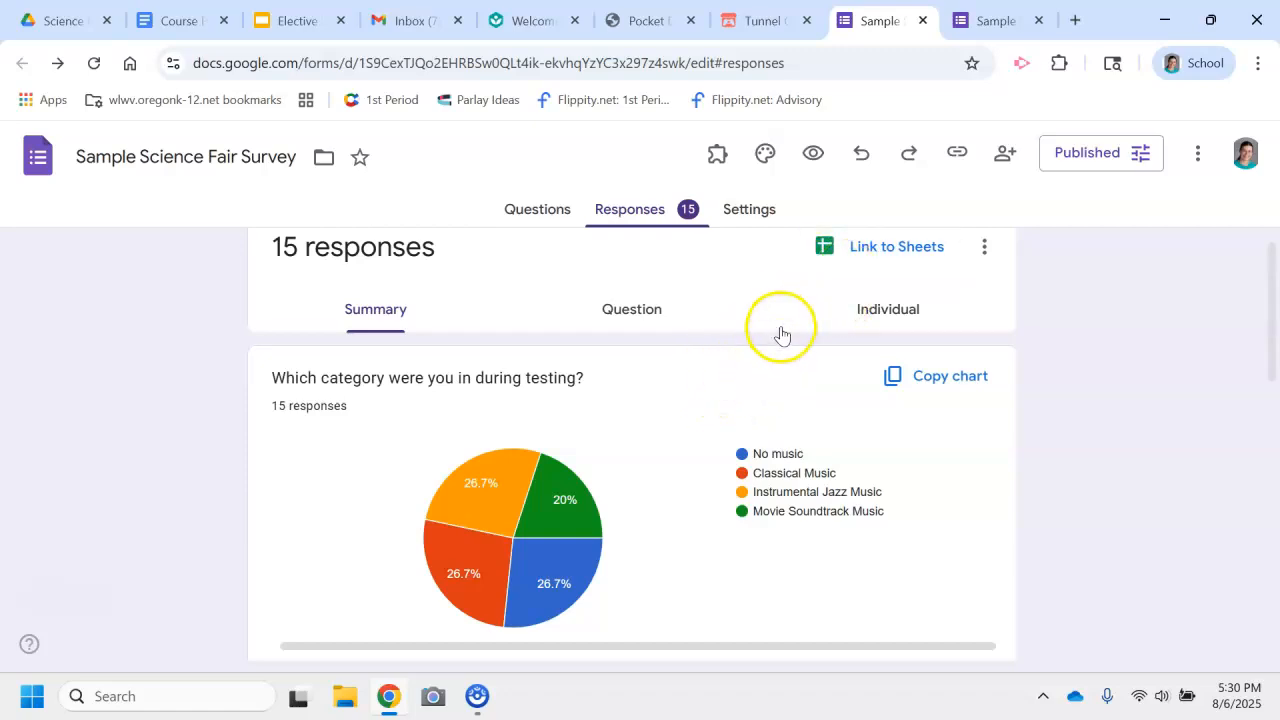
Step: Link the form responses to a new spreadsheet named Sample Science Fair Survey (Responses)
scroll(1266, 292, "up", 1)
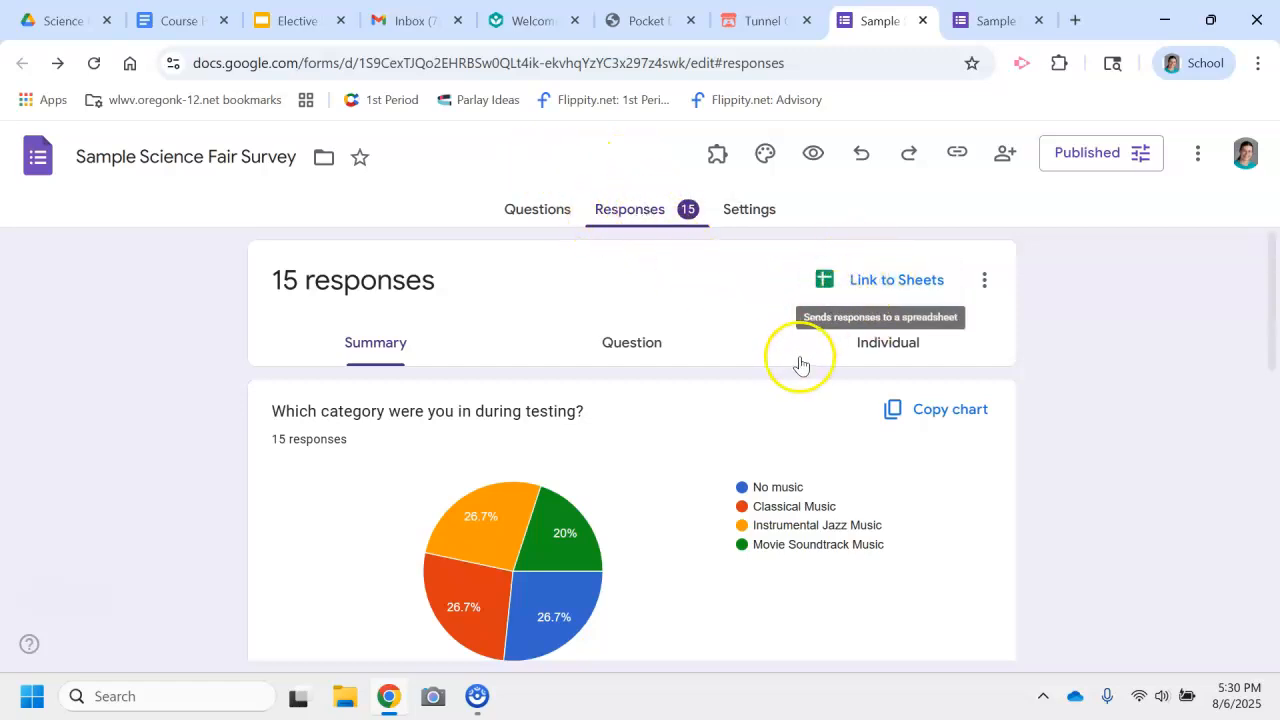
left_click(876, 281)
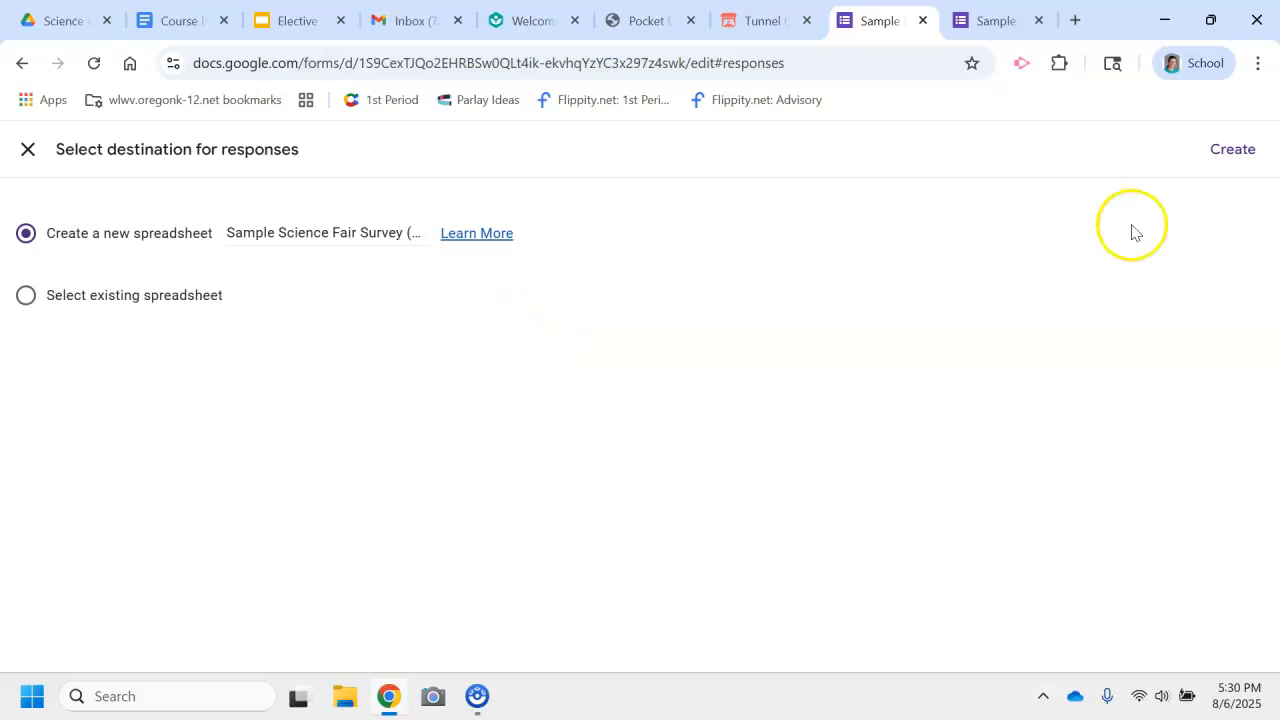
left_click(1230, 152)
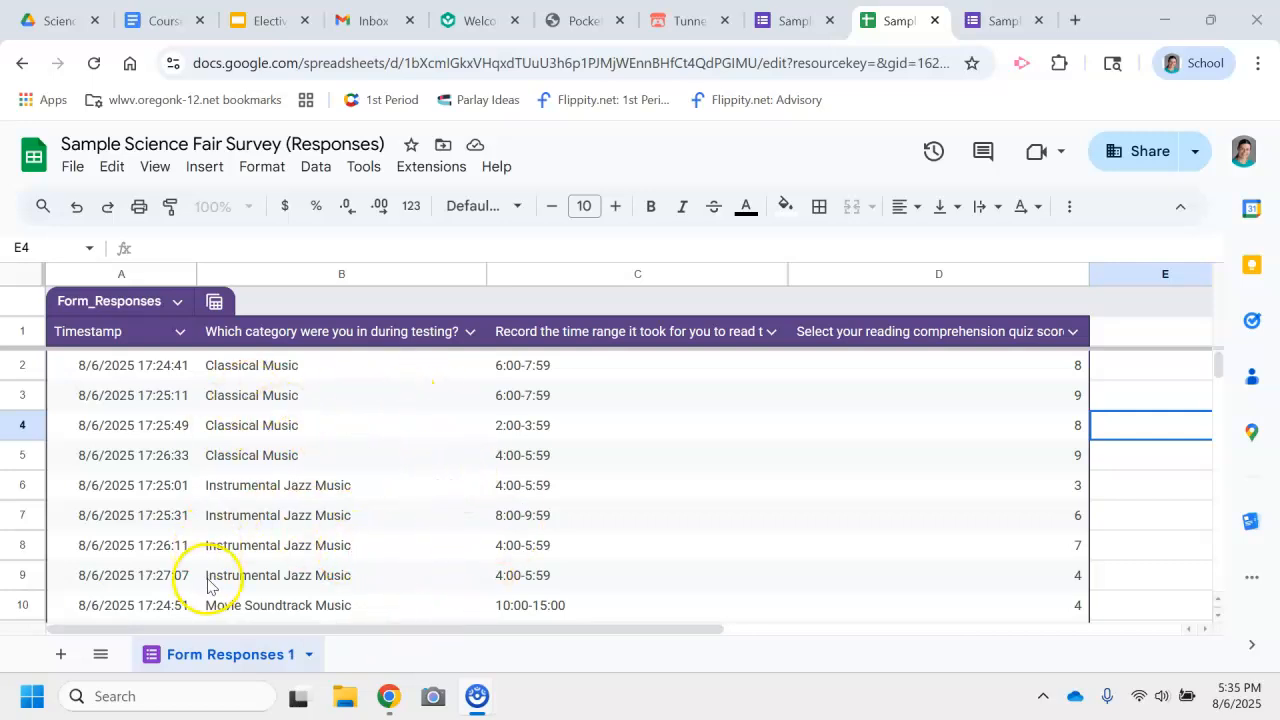
Step: Duplicate the Form Responses 1 sheet, select row 6 in the copy and return to the original sheet
left_click(310, 656)
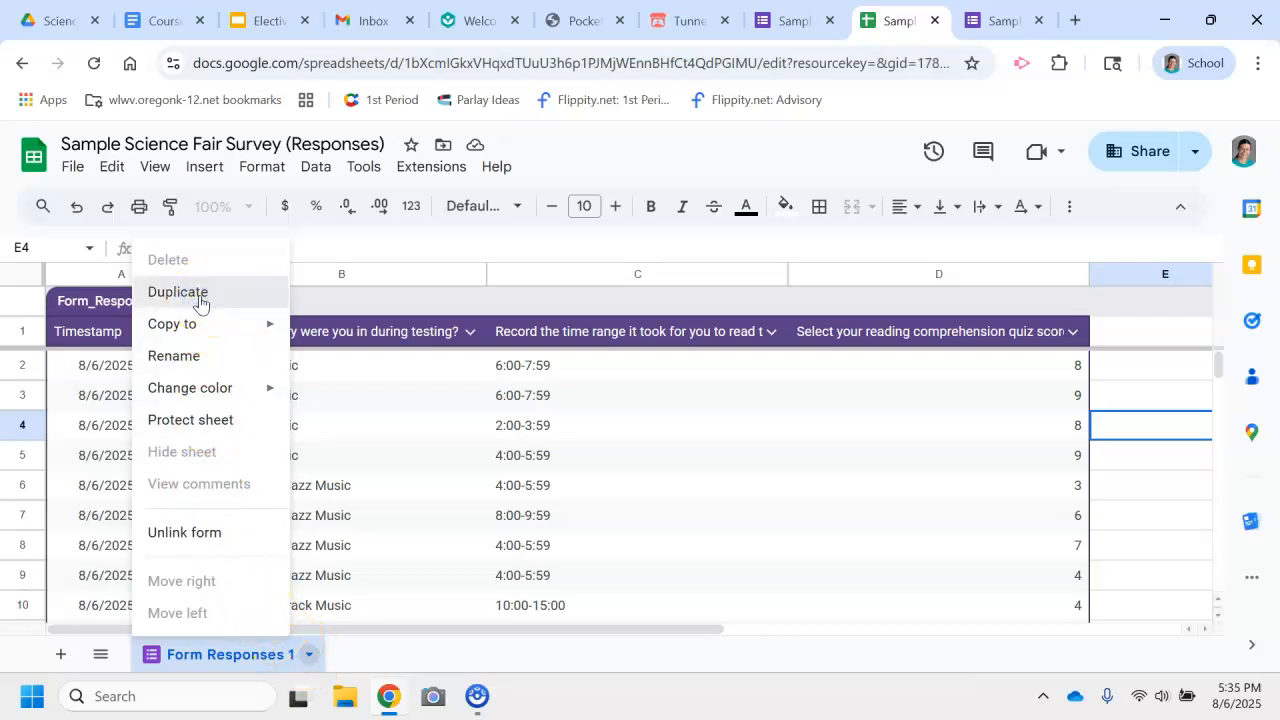
left_click(200, 302)
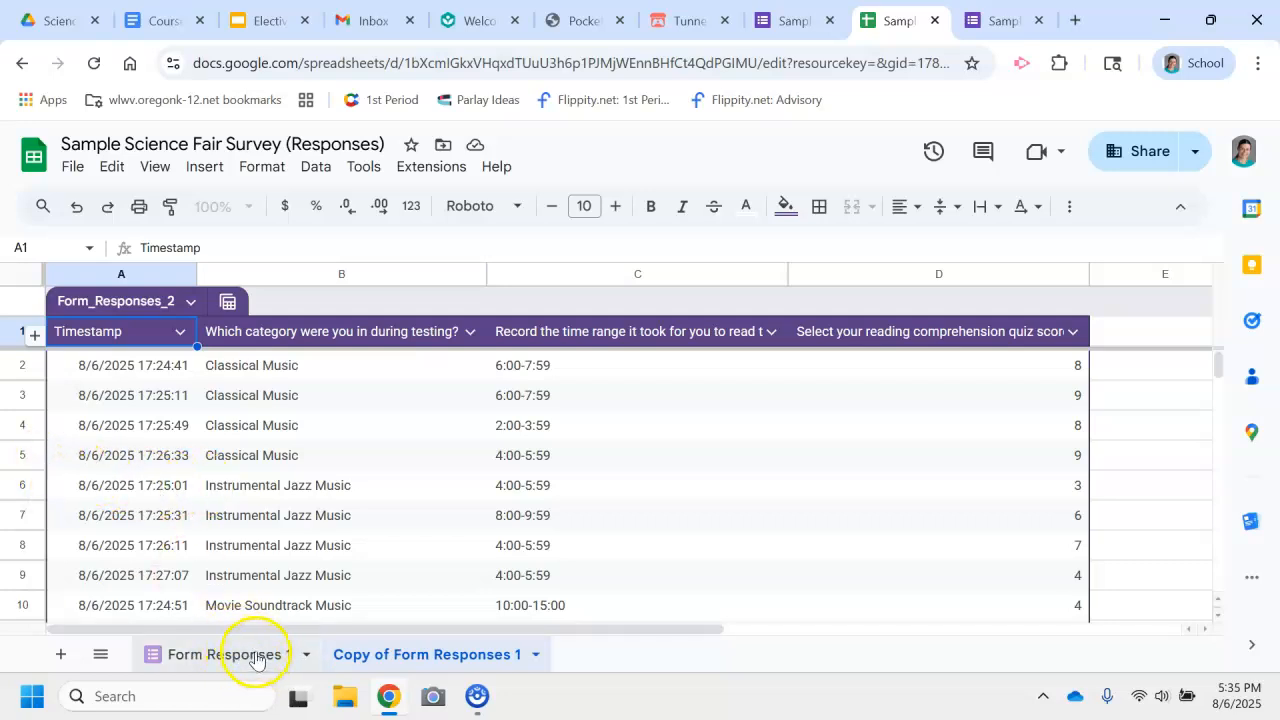
left_click(20, 487)
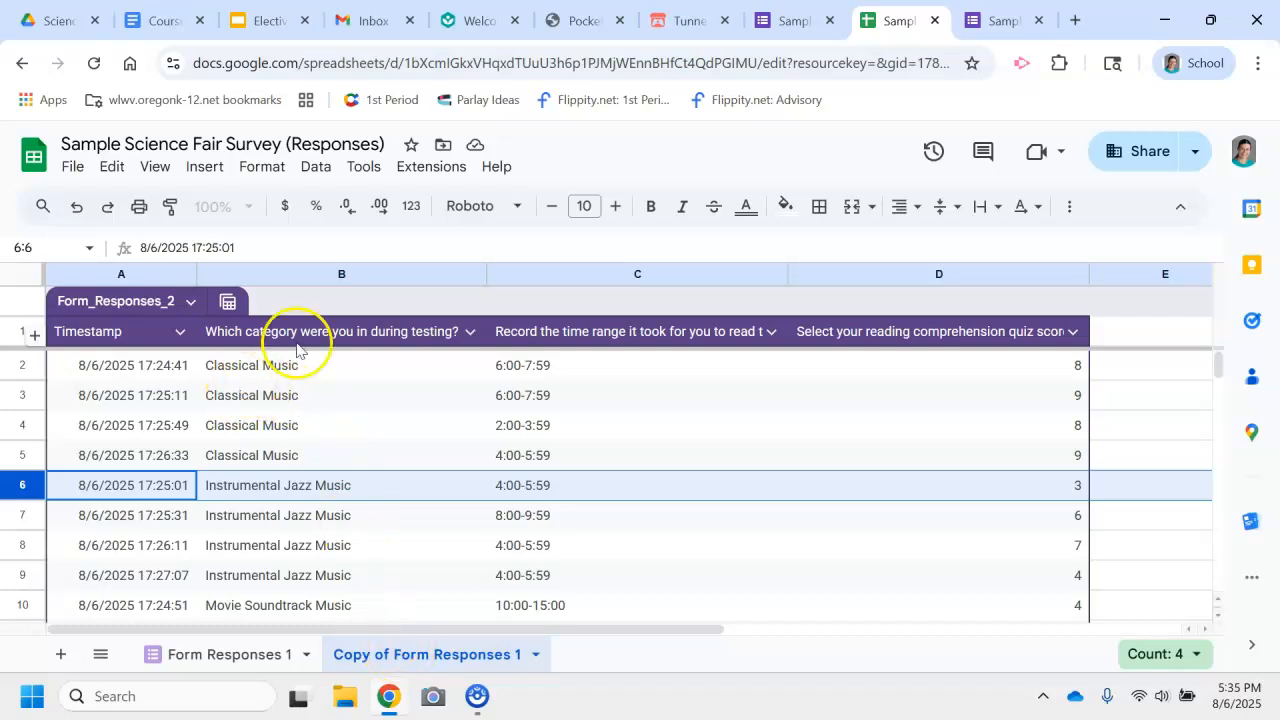
left_click(263, 645)
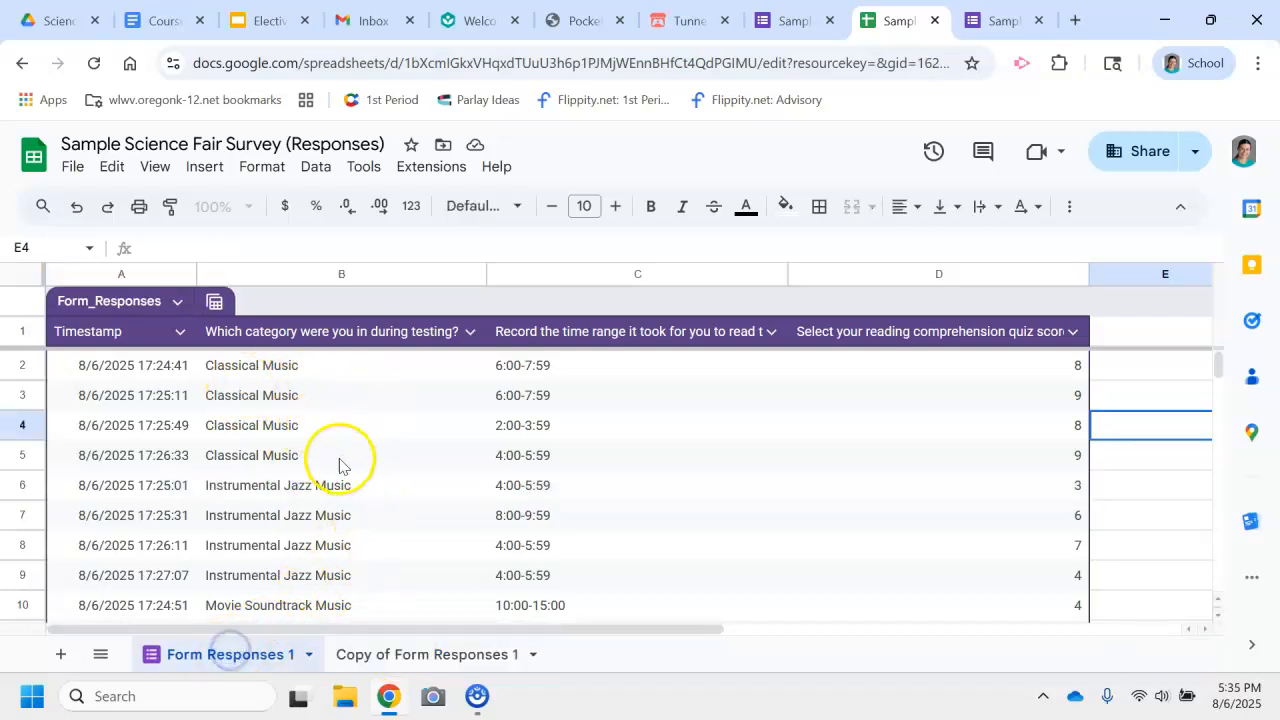
Step: Undo the sheet duplication and the earlier sort by category in Form Responses 1
key("ctrl+z")
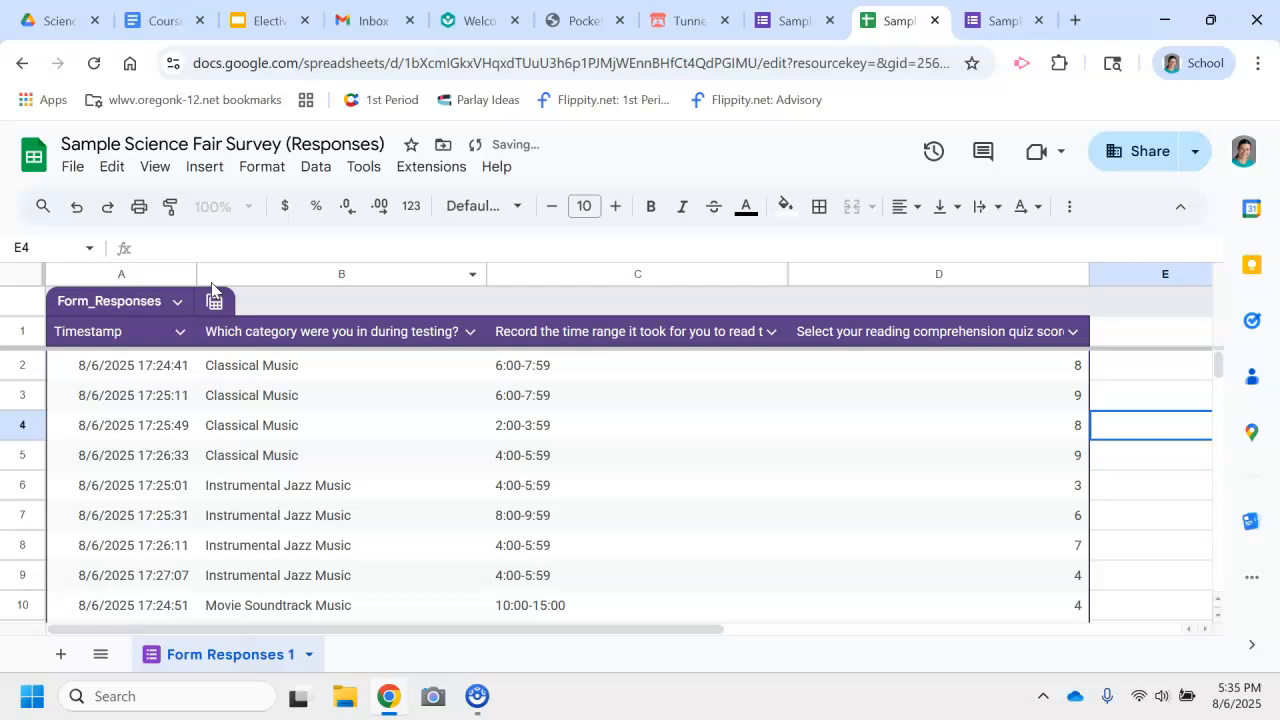
key("ctrl+y")
key("ctrl+z")
key("ctrl+z")
key("ctrl+z")
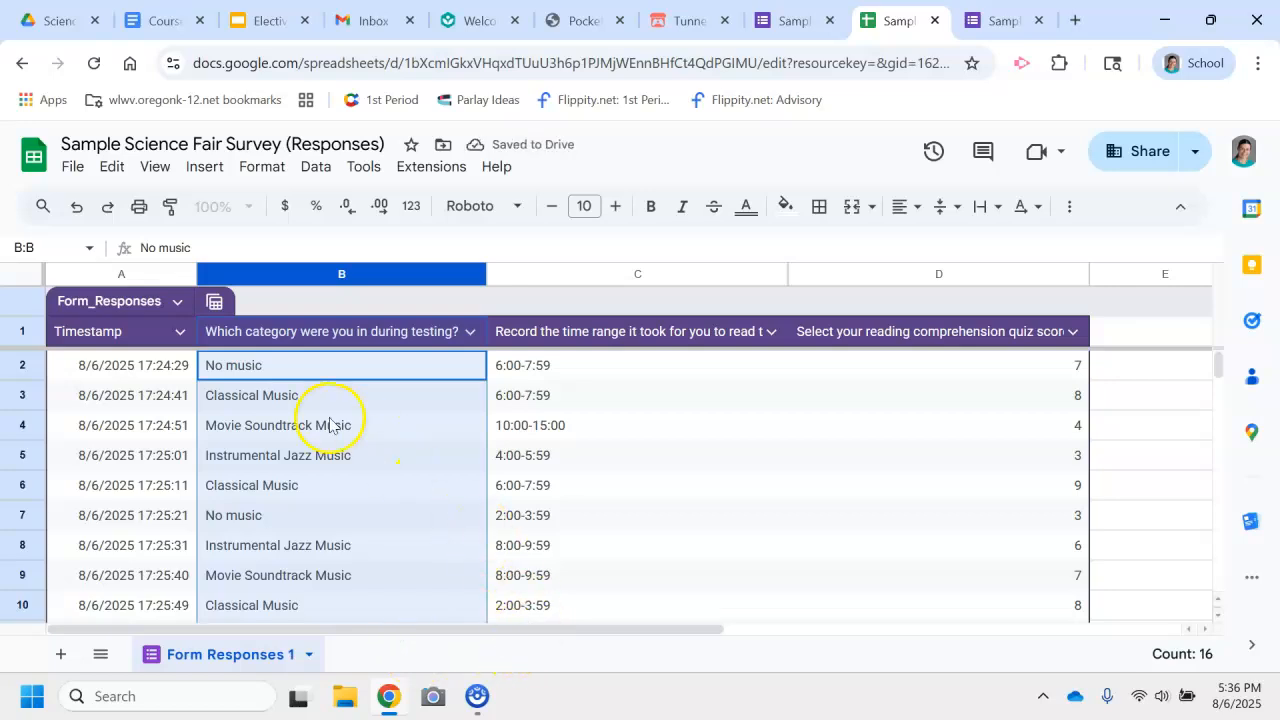
Step: Sort the Form Responses 1 sheet from A to Z by the testing category in column B
left_click(642, 444)
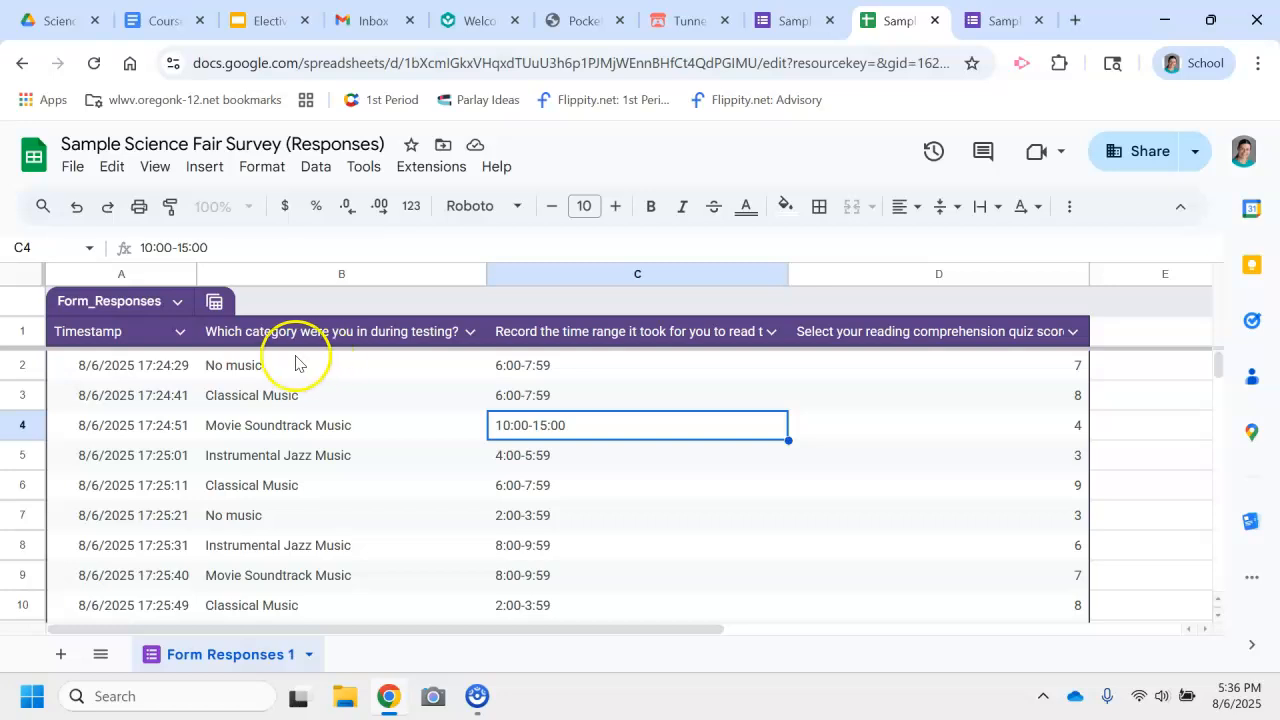
left_click(314, 276)
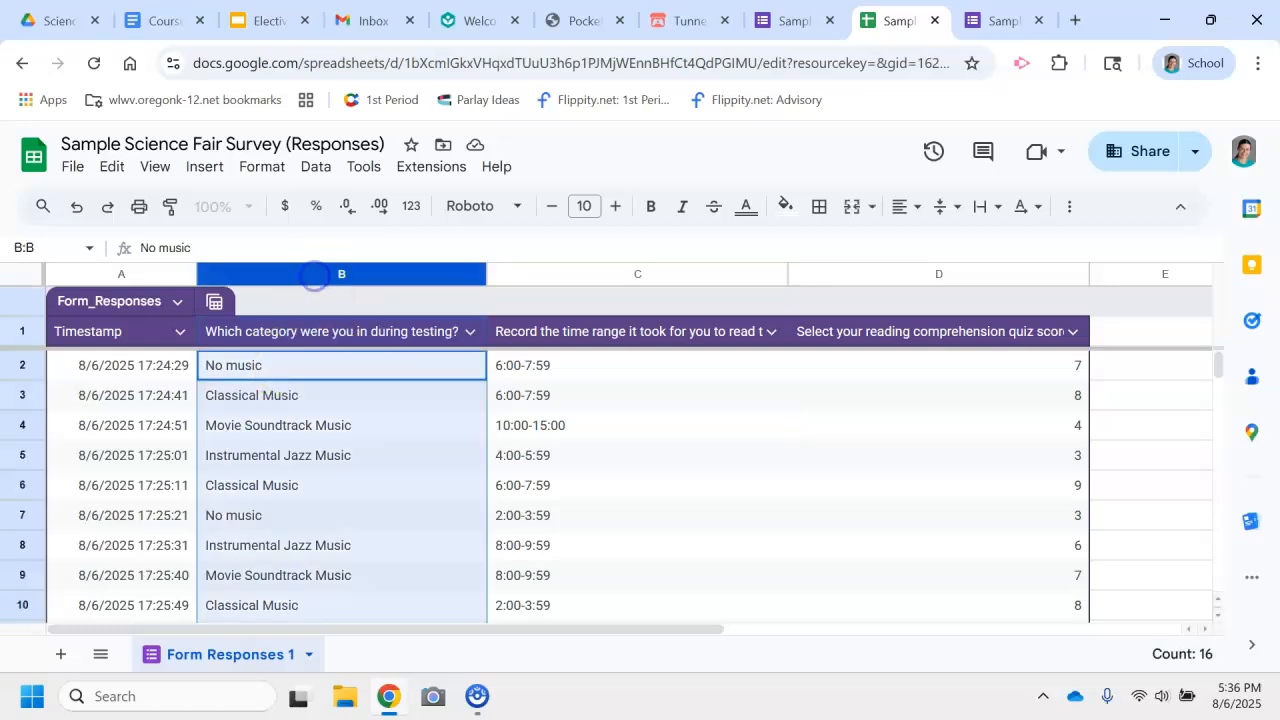
left_click(154, 167)
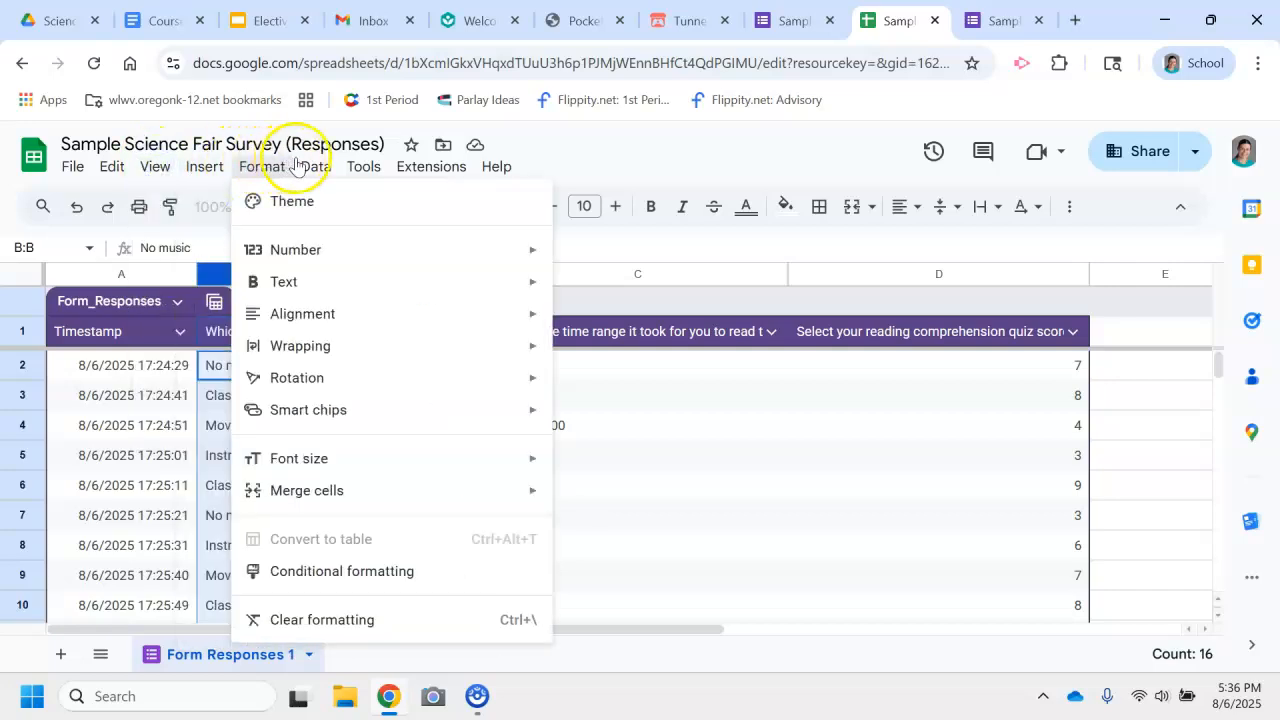
mouse_move(322, 169)
mouse_move(349, 207)
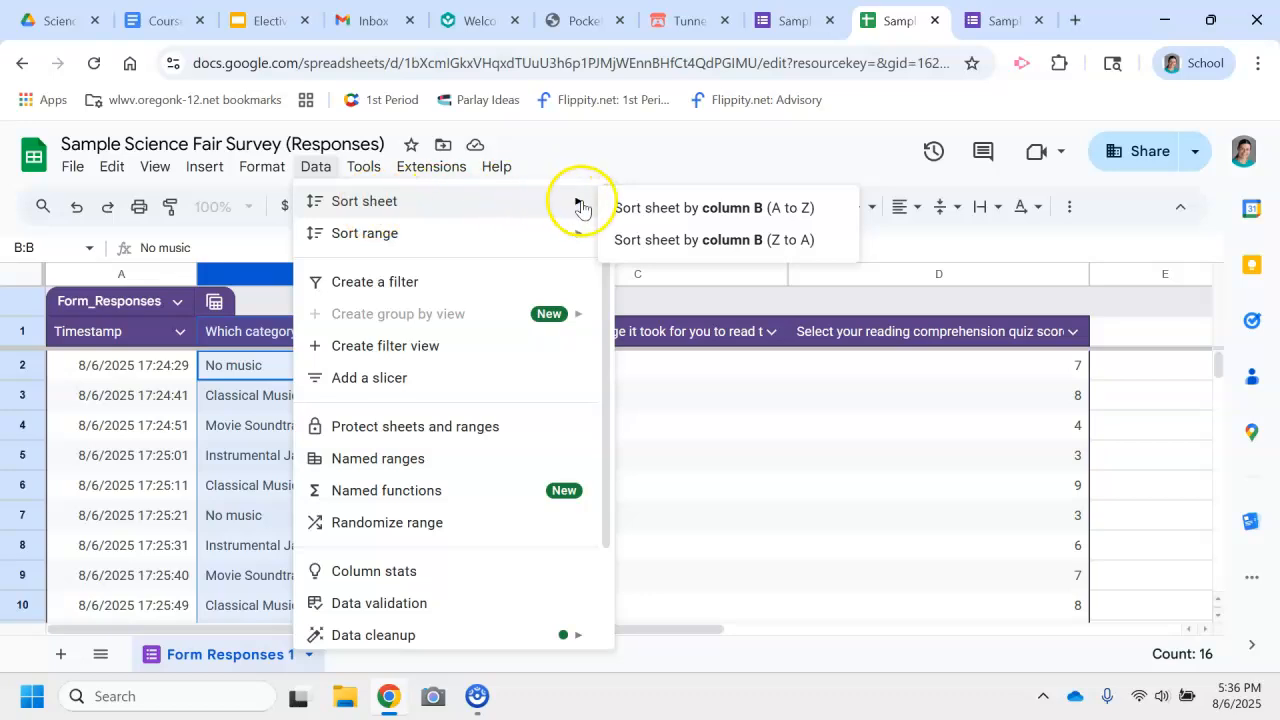
left_click(669, 208)
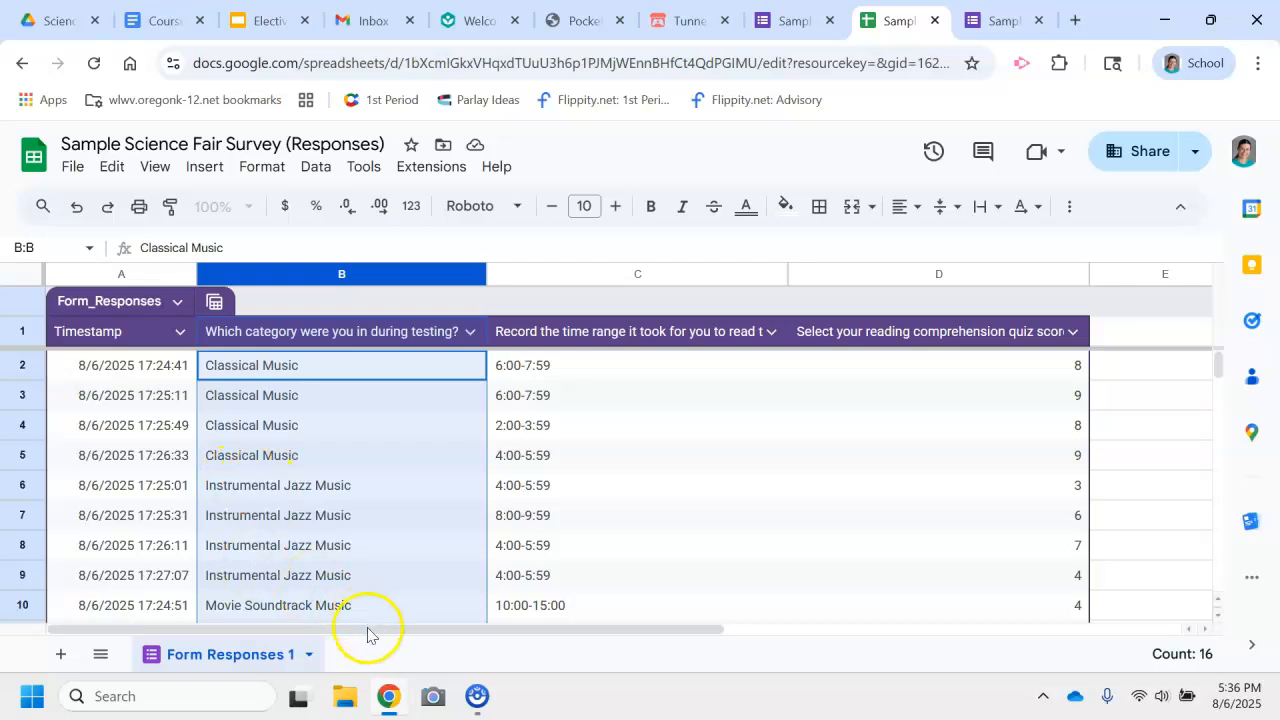
Step: Duplicate the Form Responses 1 sheet and insert two blank rows in the copy below the last Classical Music response
left_click(308, 657)
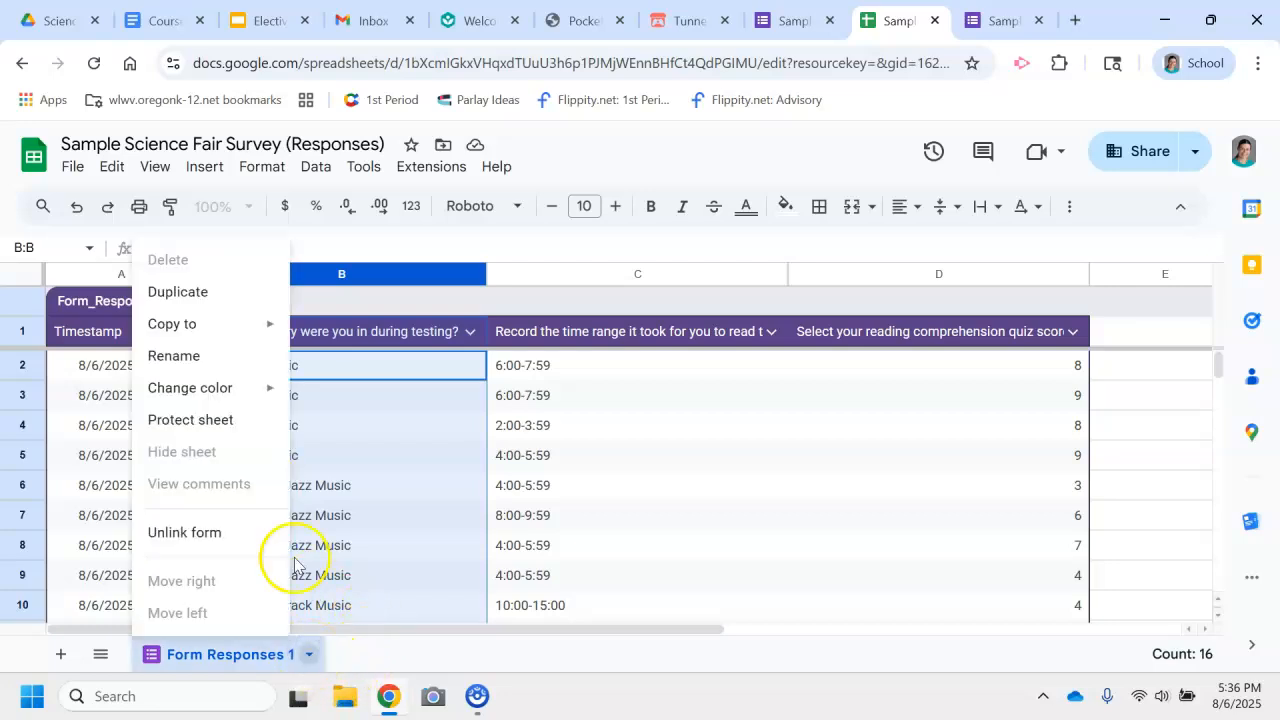
left_click(183, 305)
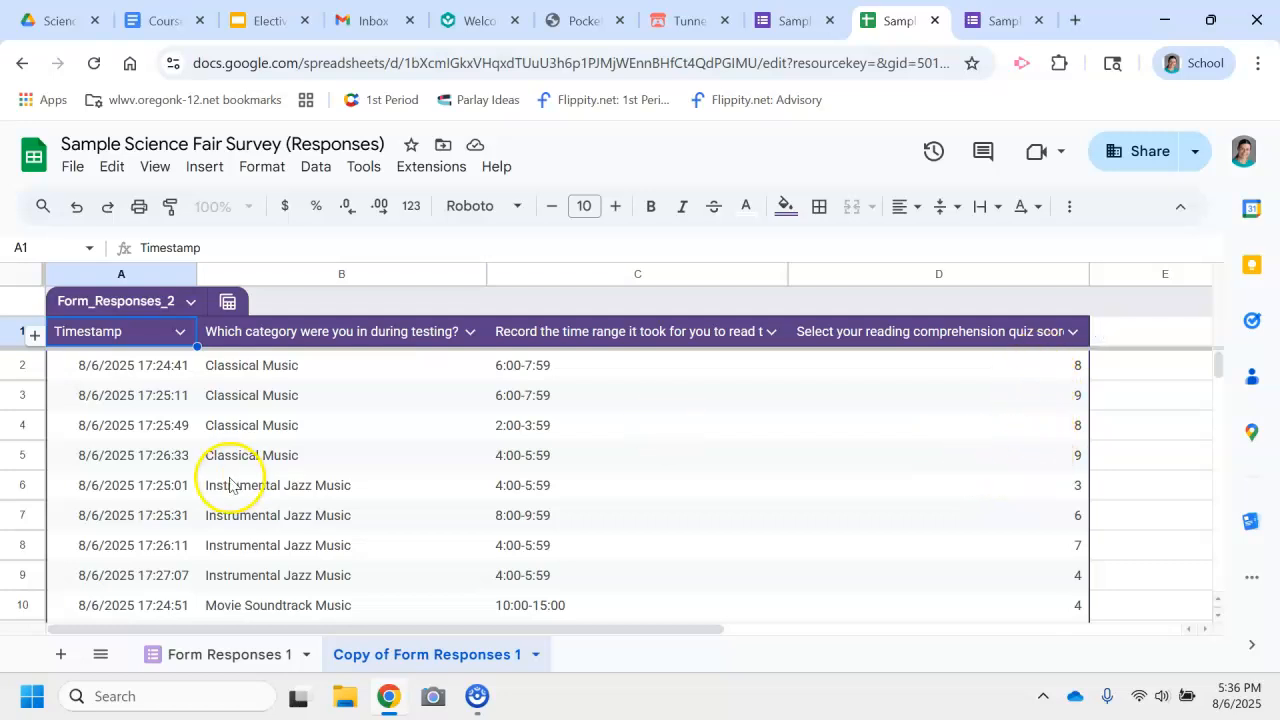
left_click(16, 451)
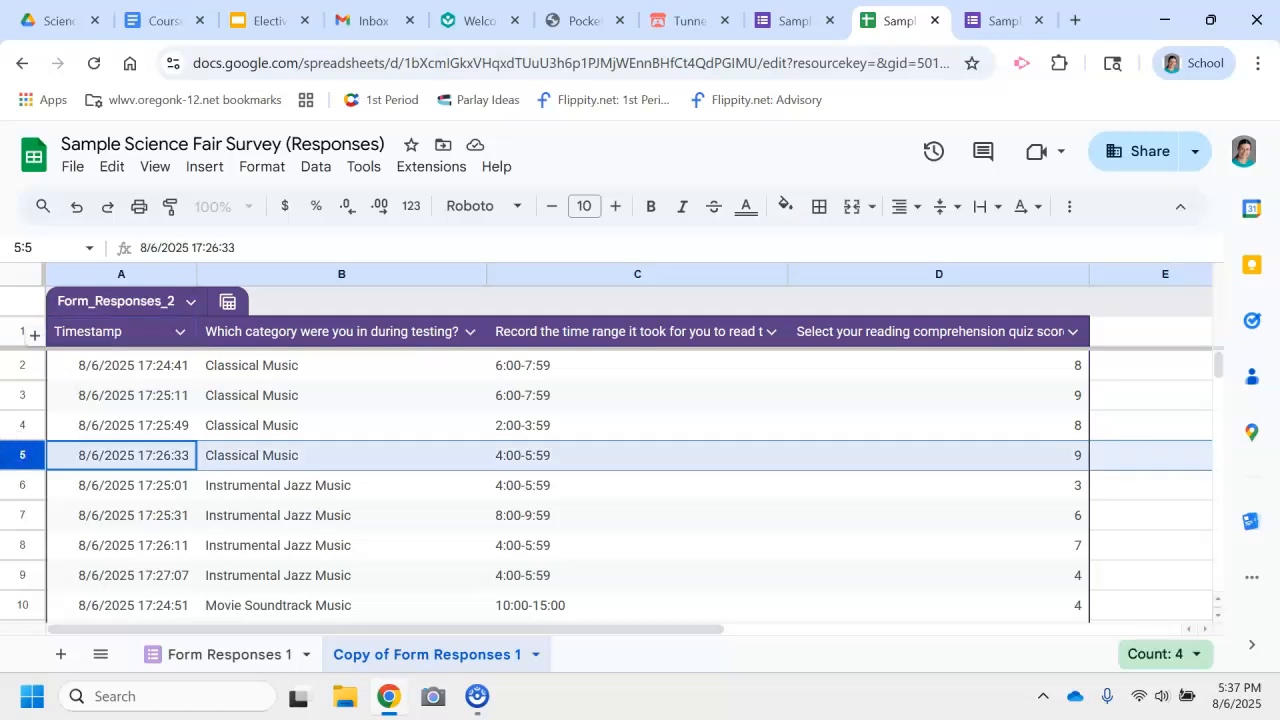
right_click(16, 452)
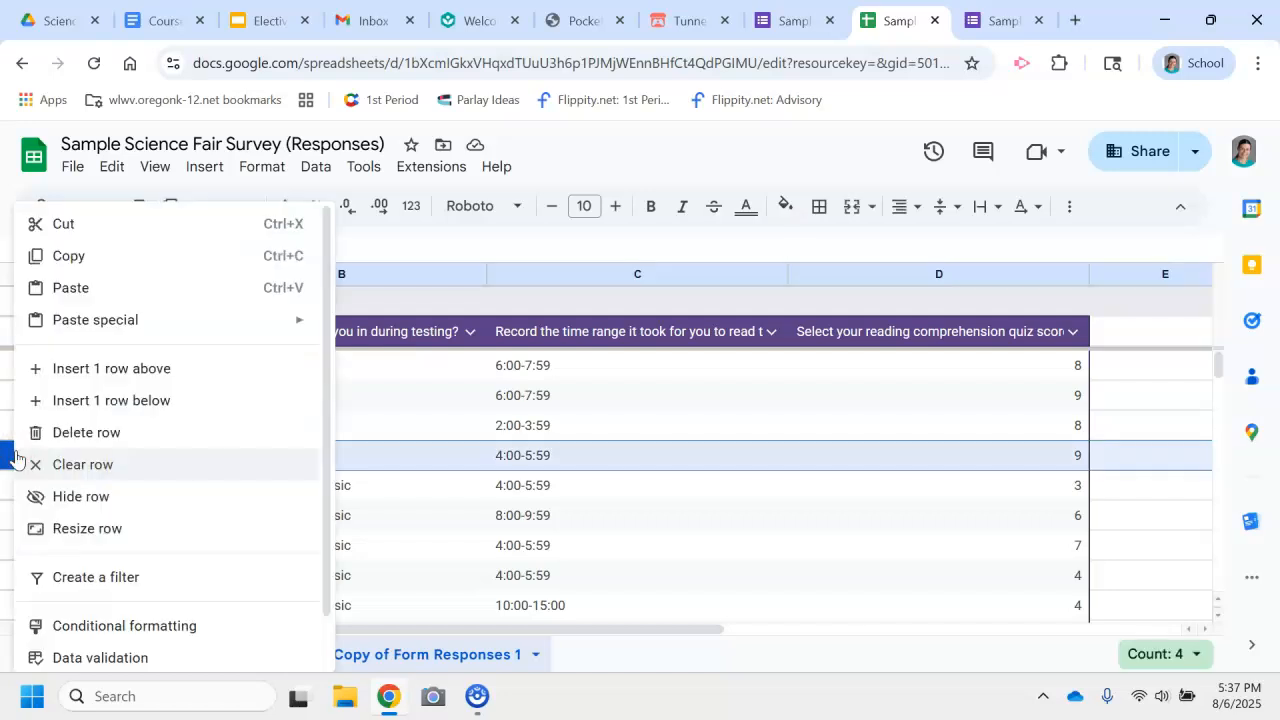
left_click(92, 403)
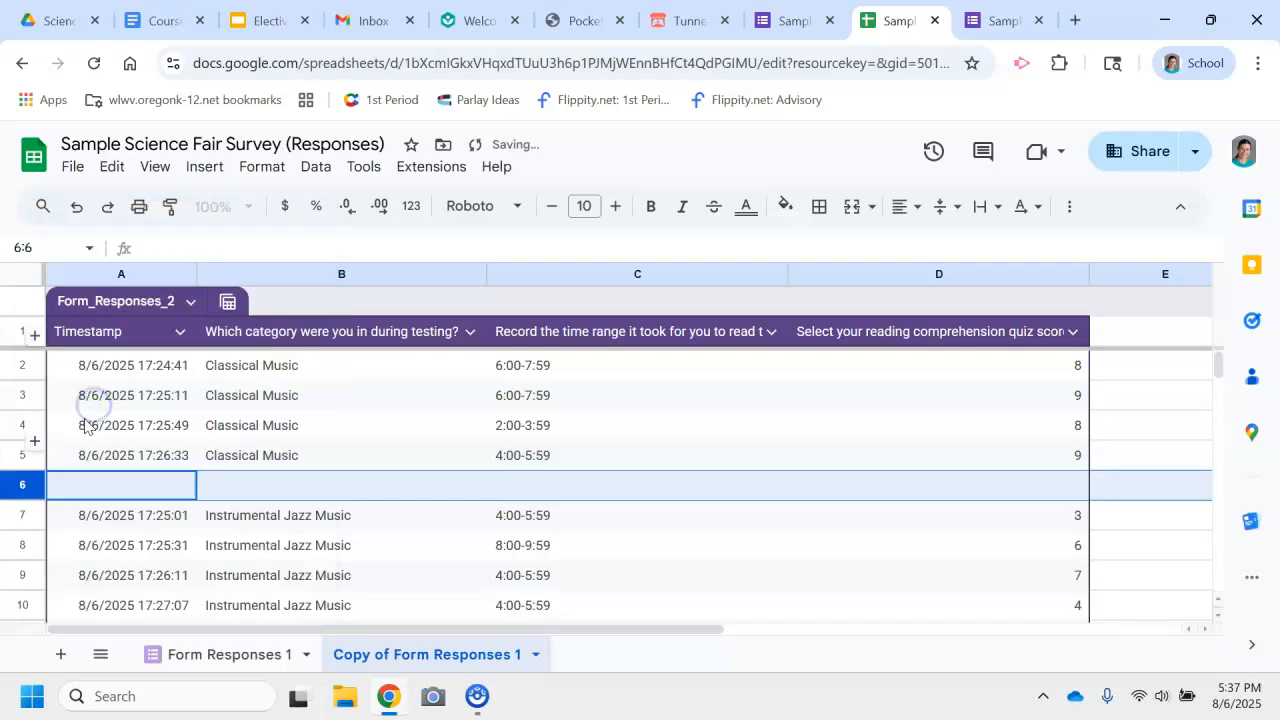
right_click(22, 486)
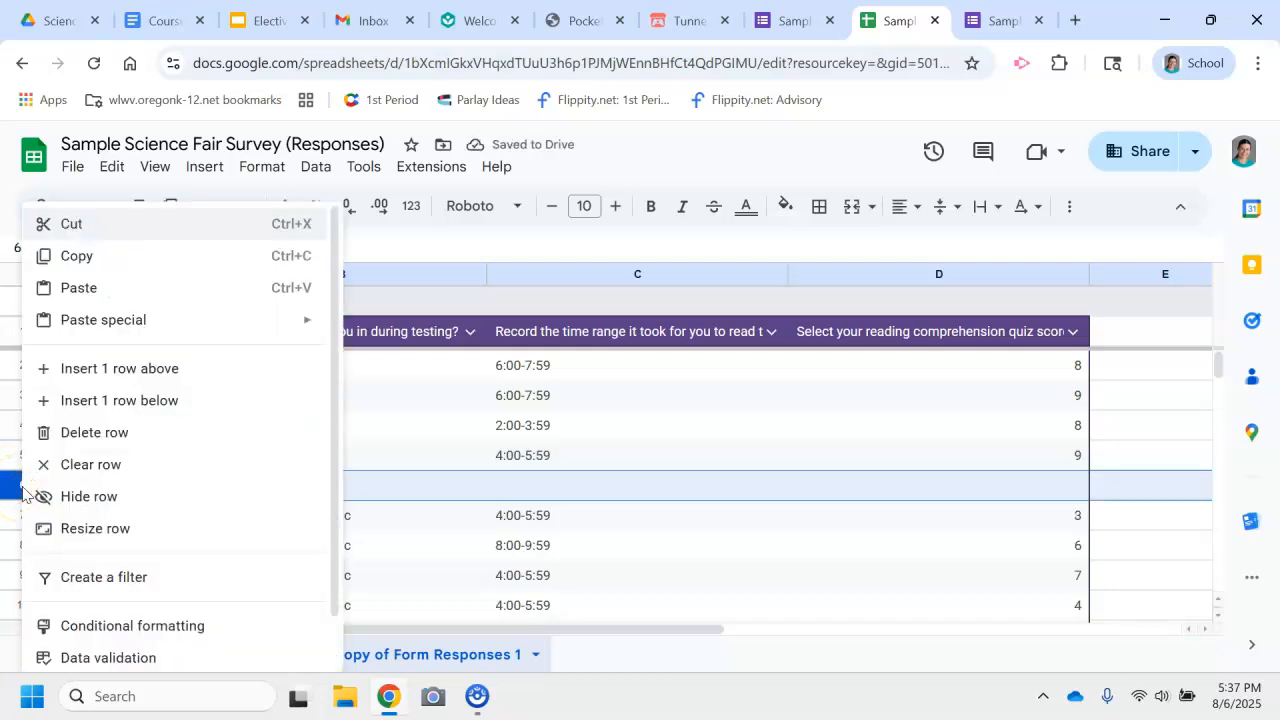
left_click(124, 402)
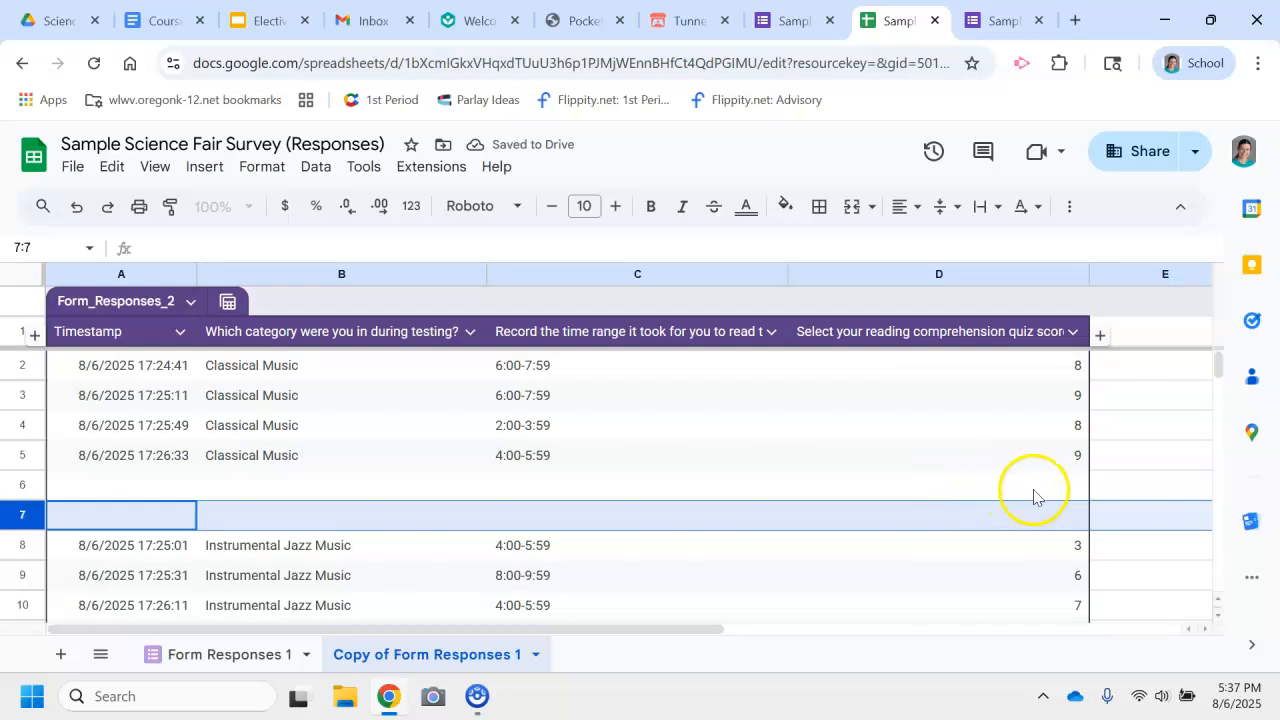
Step: In cell D6, calculate the average quiz score of the Classical Music responses in D2:D5 with the AVERAGE function
left_click(900, 485)
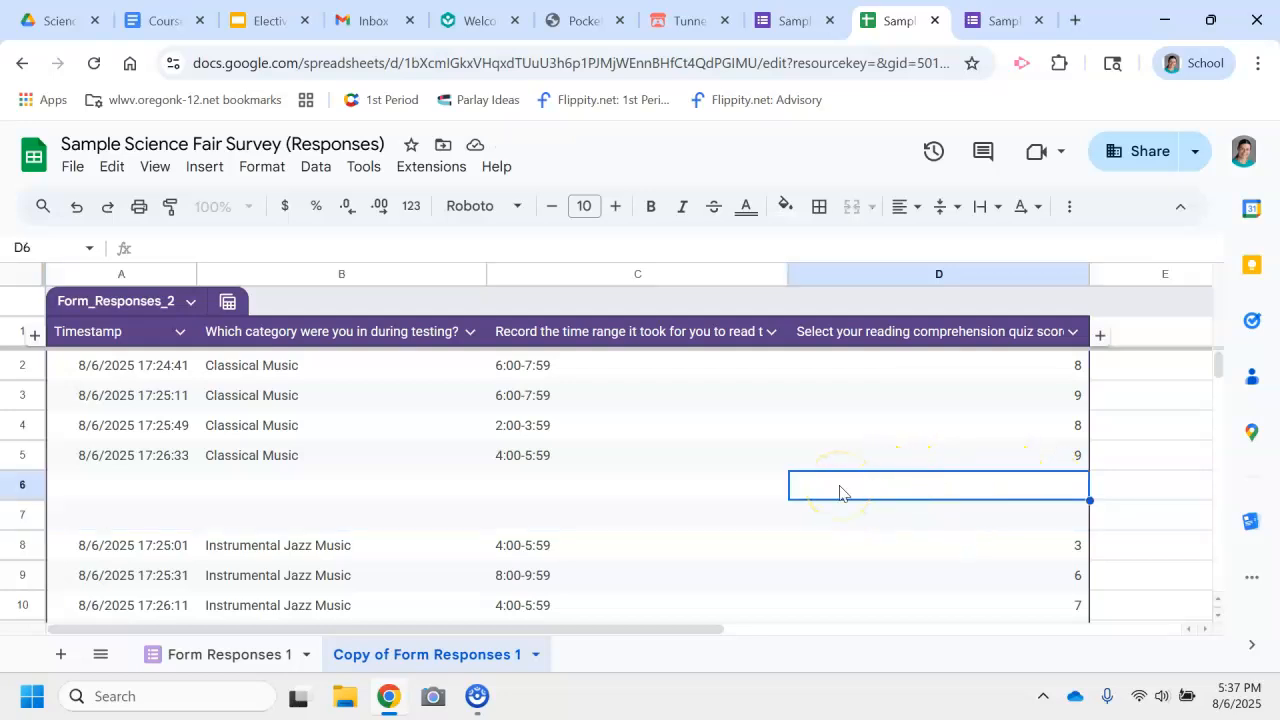
left_click(200, 169)
mouse_move(250, 173)
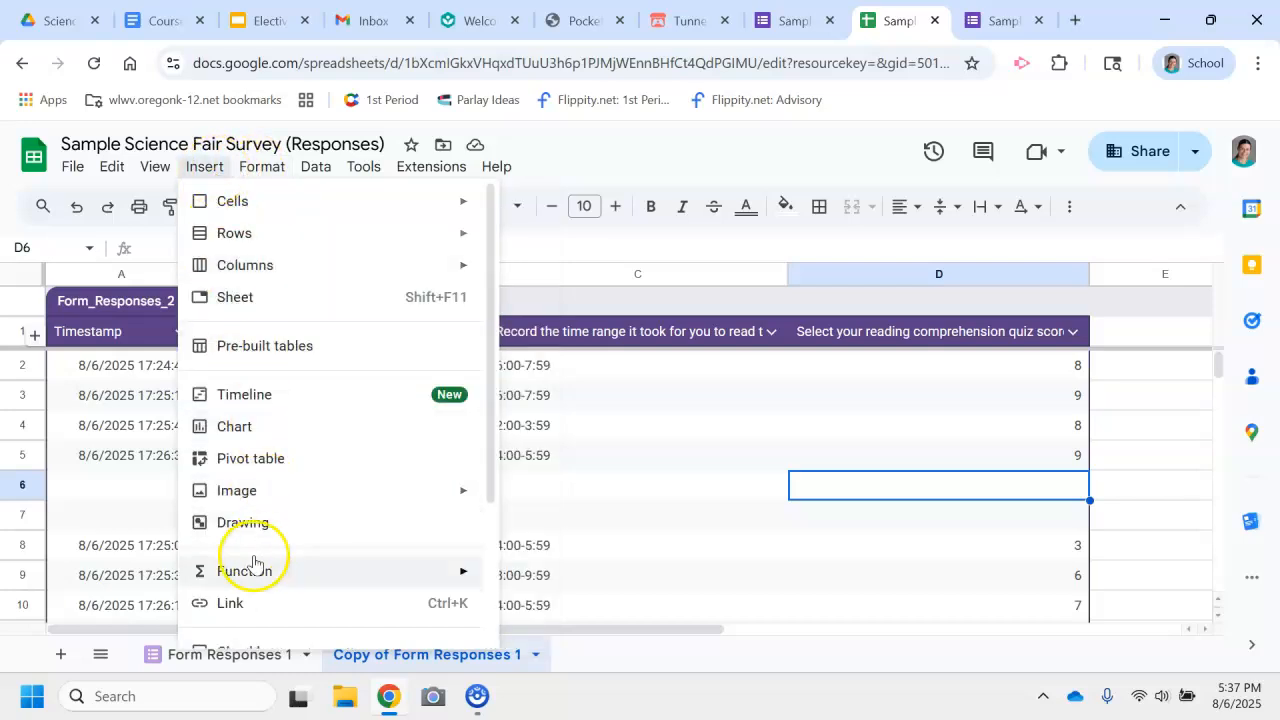
mouse_move(329, 566)
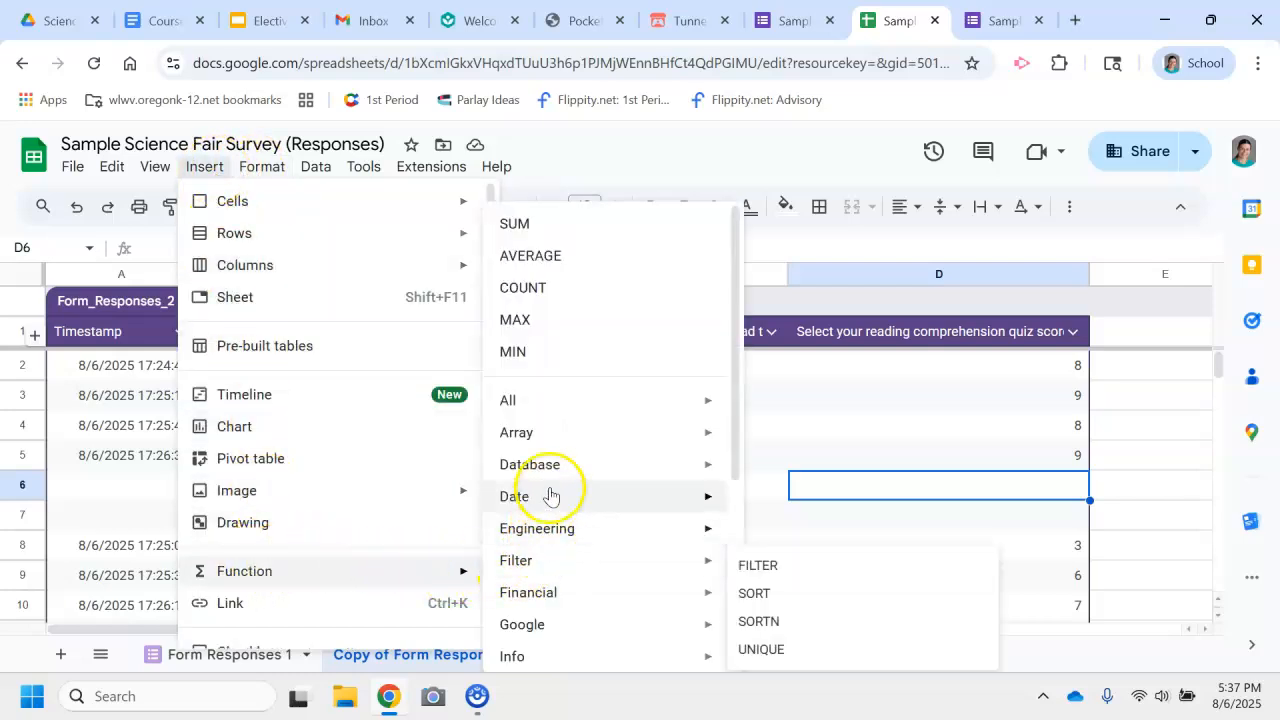
left_click(553, 257)
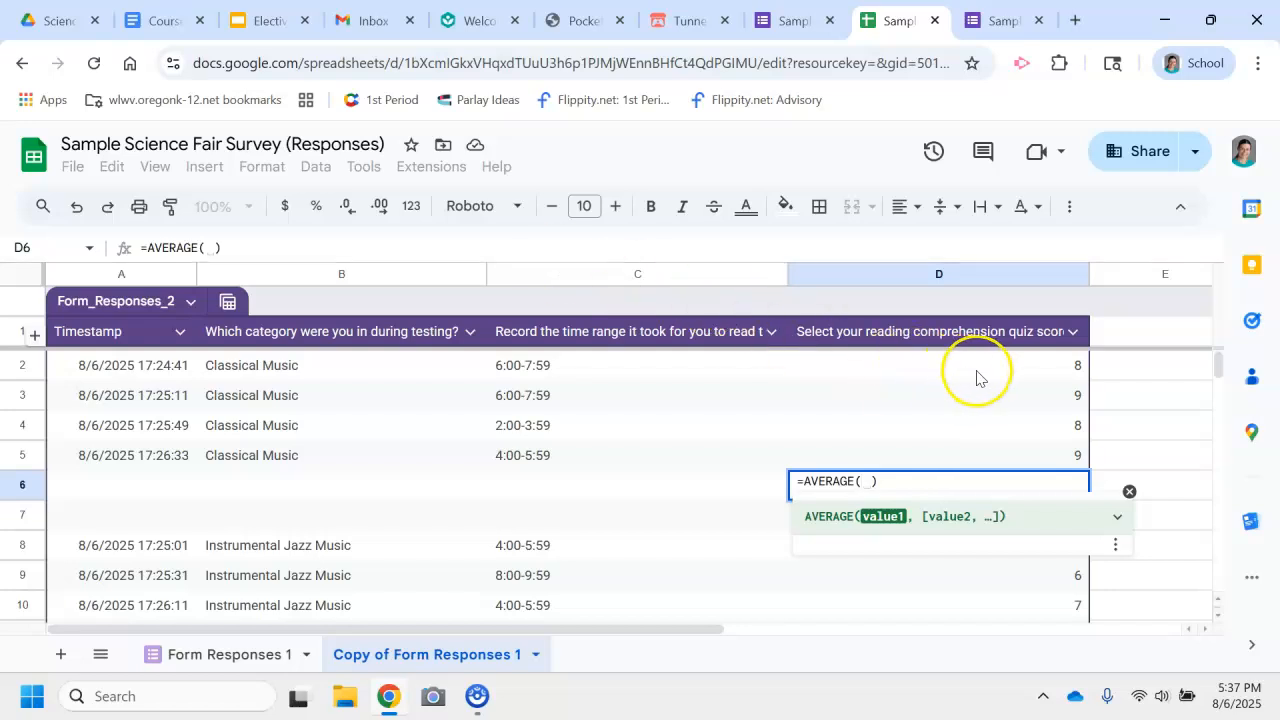
left_click_drag(977, 378, 989, 449)
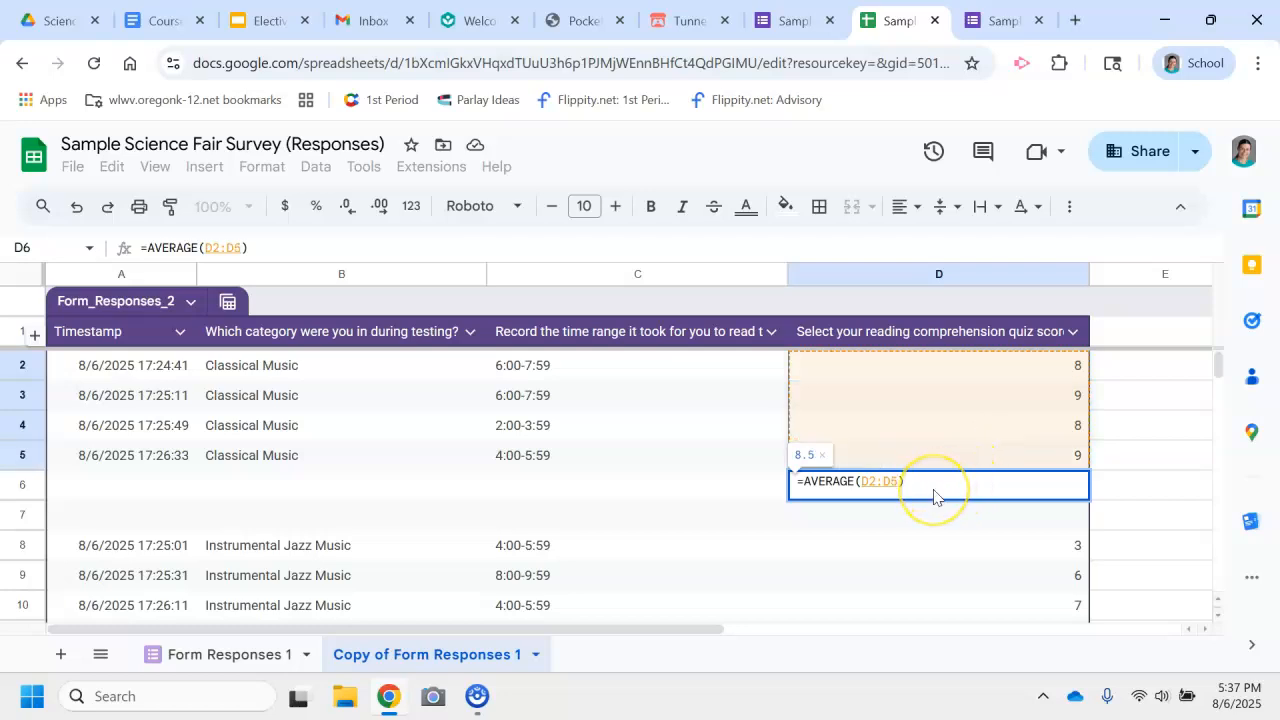
key("Return")
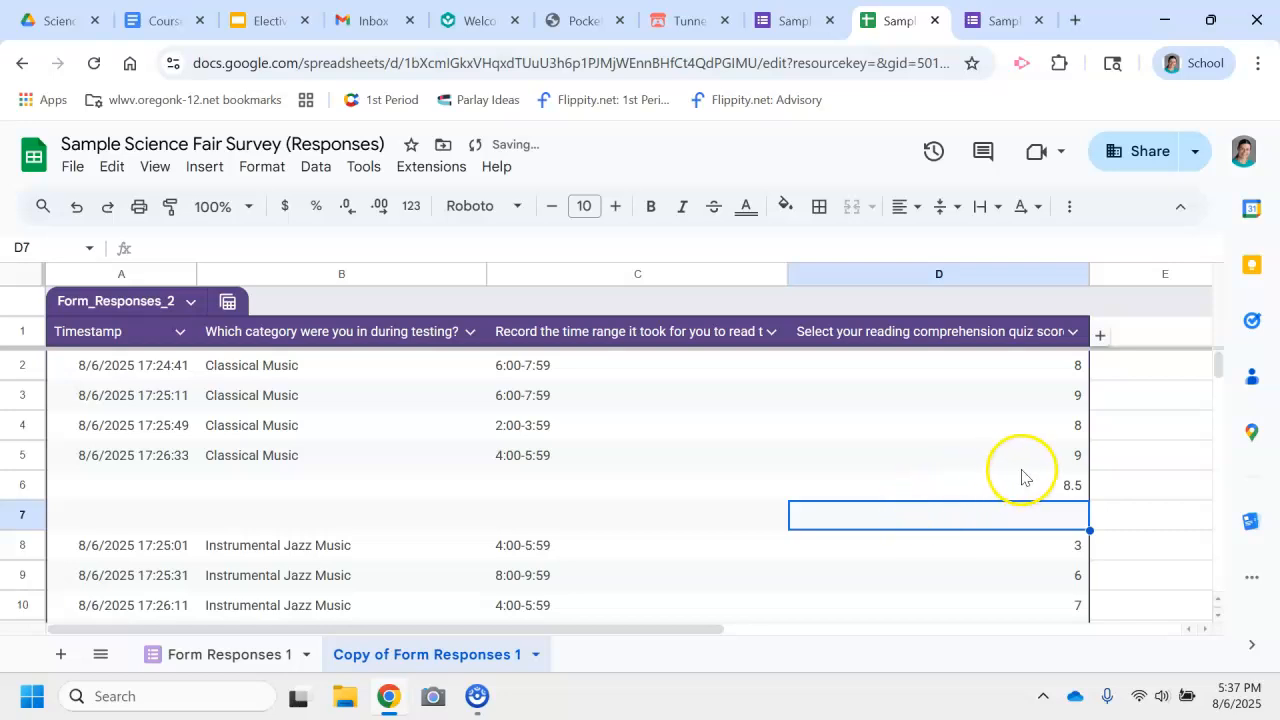
Step: Label the Classical Music average by entering "Average comprehension score" in cell C6
left_click(884, 492)
left_click(735, 497)
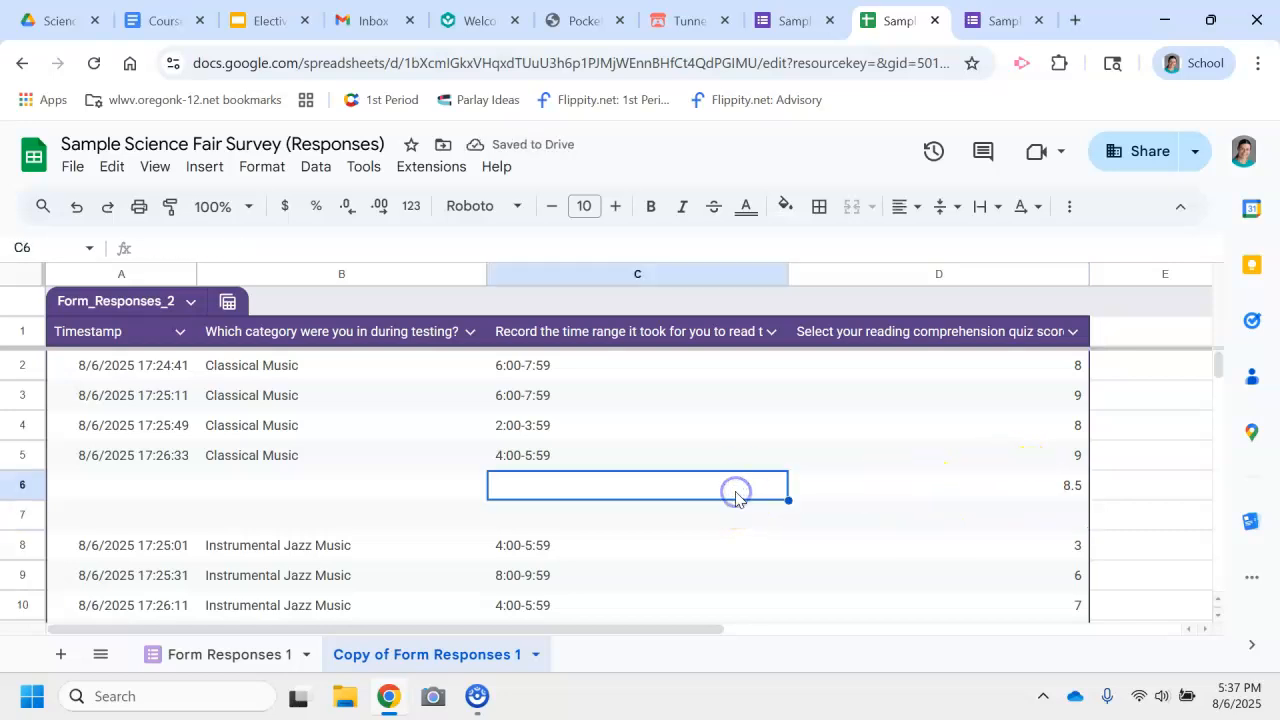
type("Average comprehension score")
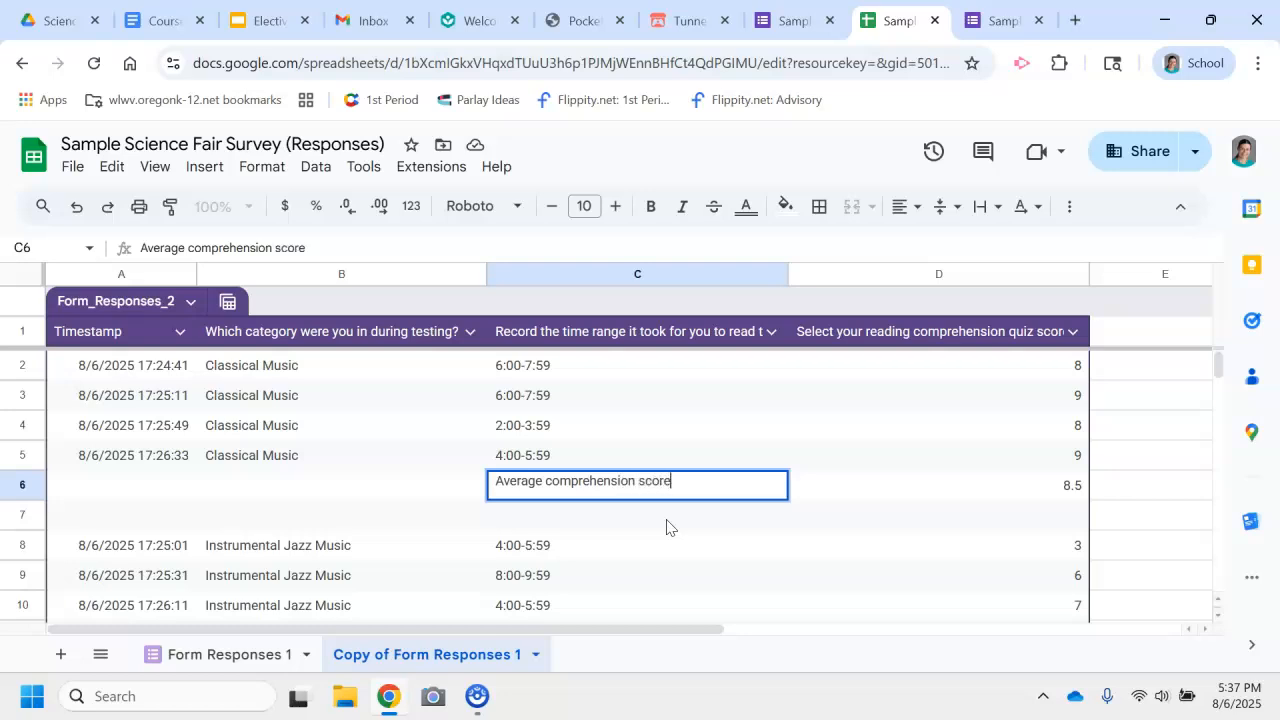
Step: Try inserting two blank rows below the first Movie Soundtrack Music response in row 12, and undo both insertions
left_click_drag(1217, 366, 1217, 378)
left_click(22, 490)
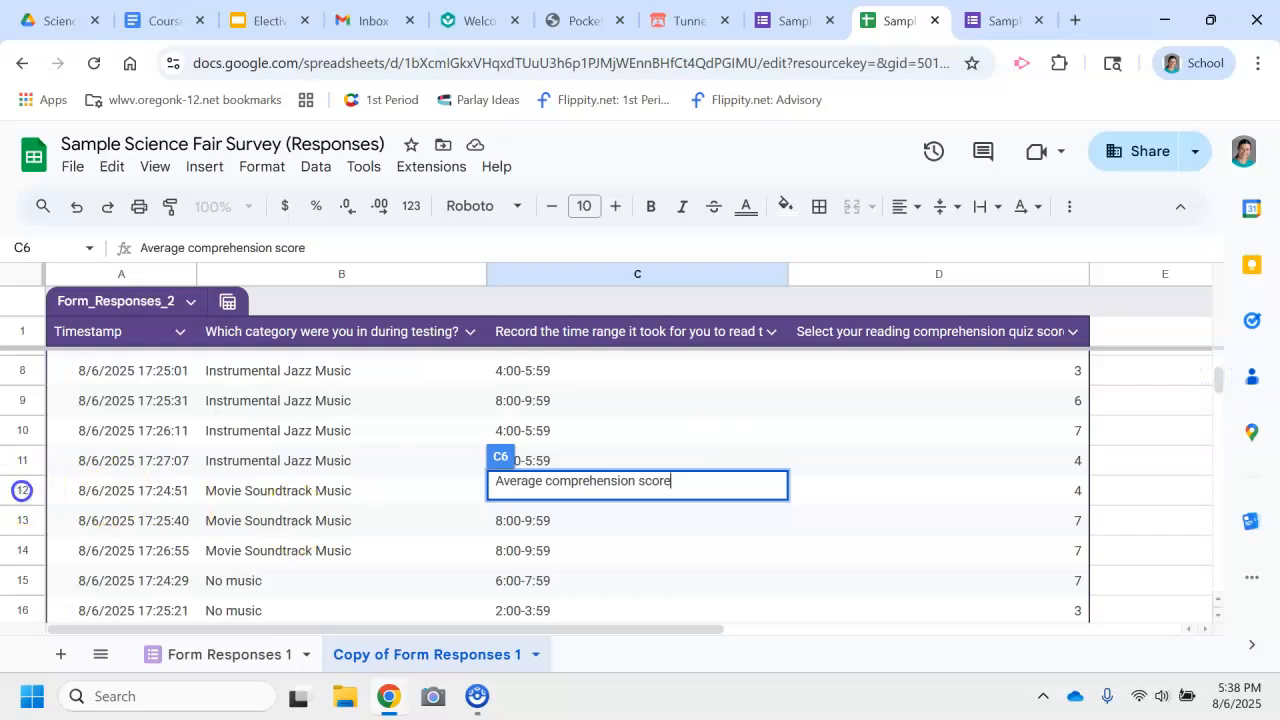
right_click(22, 493)
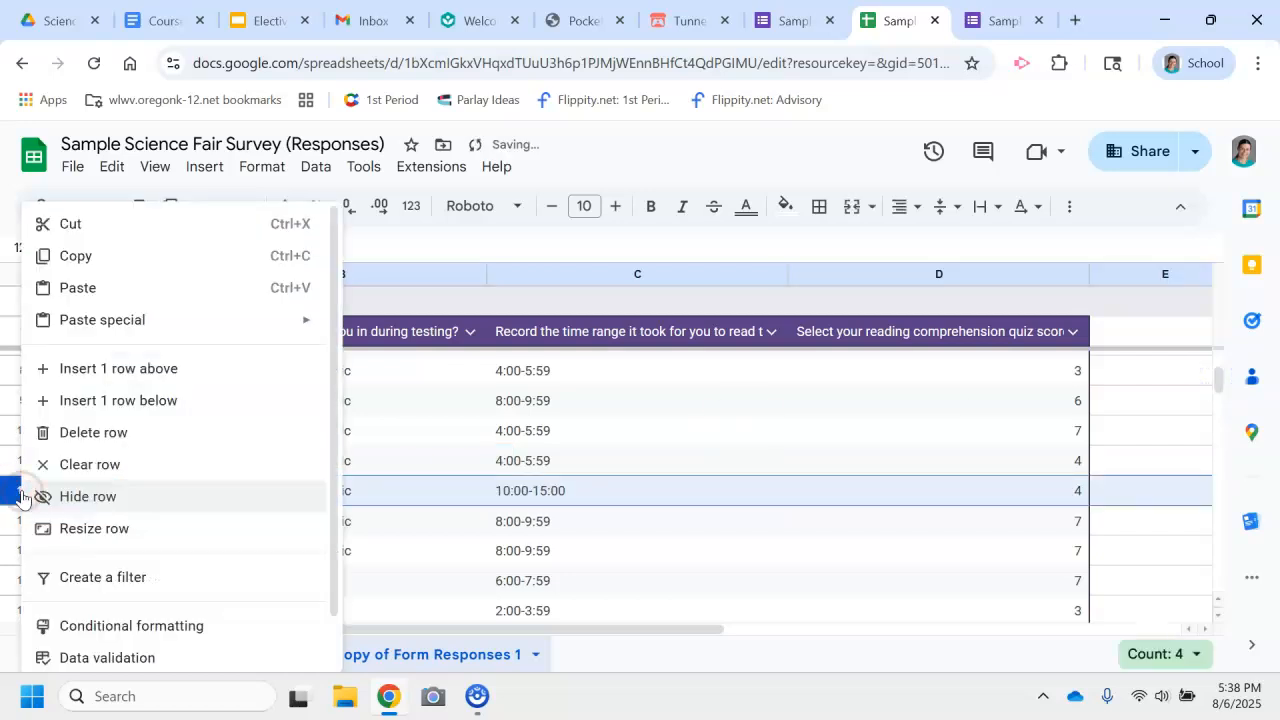
left_click(128, 400)
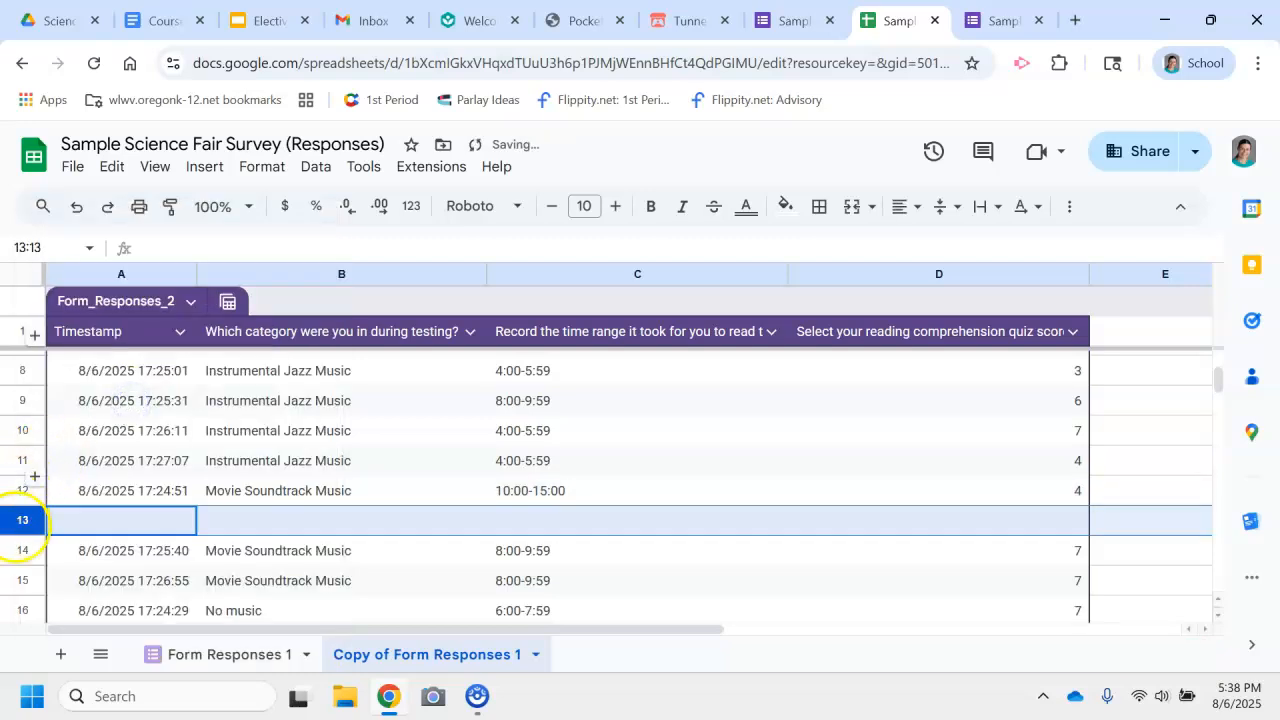
right_click(22, 520)
left_click(124, 404)
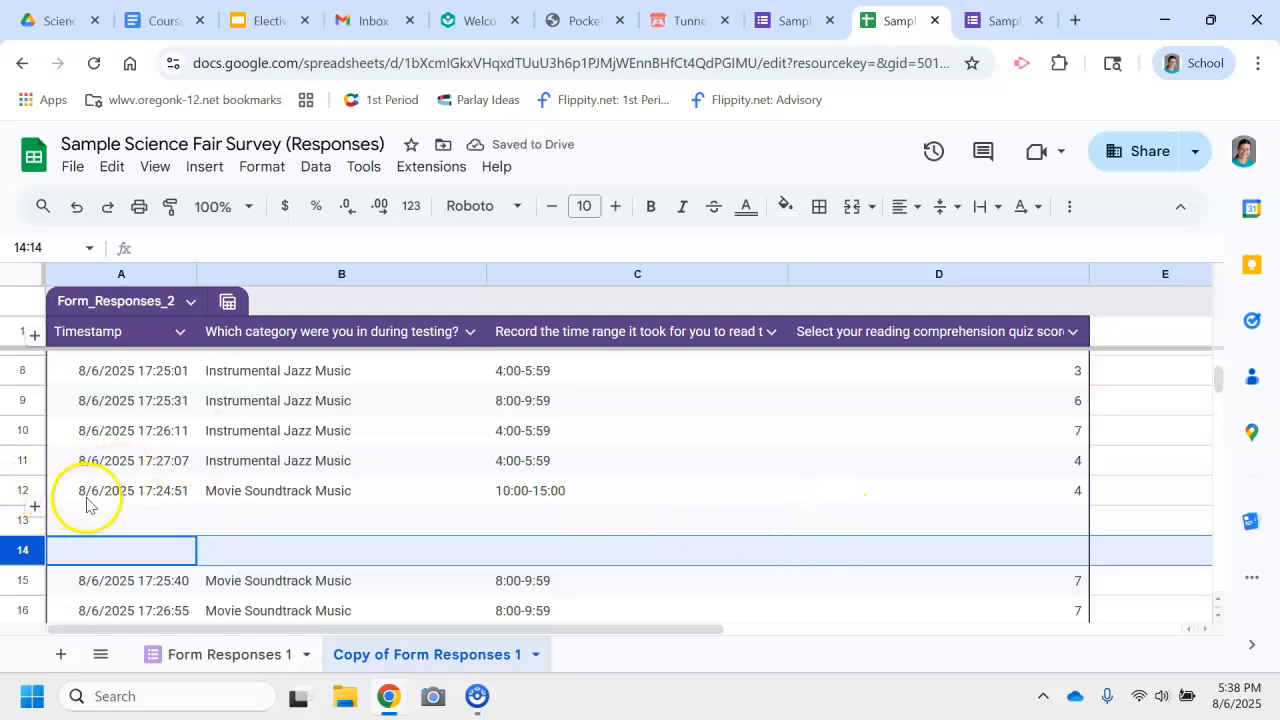
key("ctrl+z")
key("ctrl+z")
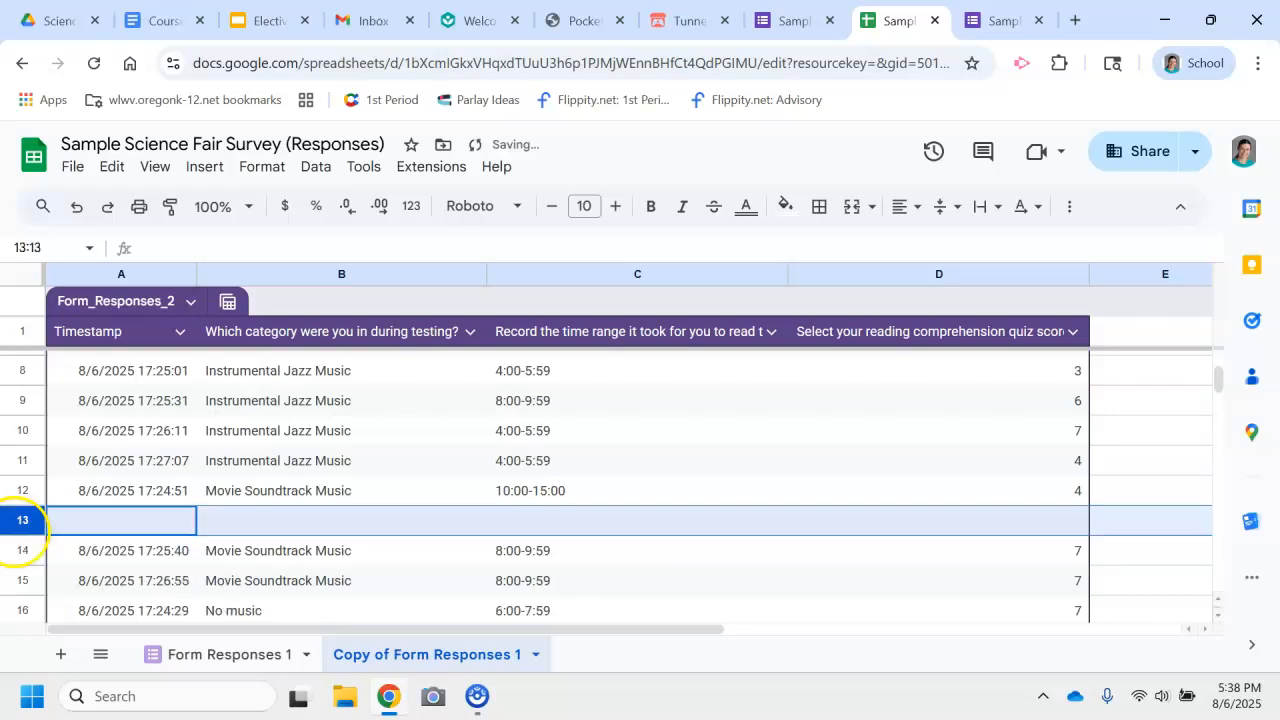
Step: Insert two blank rows below the last Instrumental Jazz Music response in row 11
left_click(30, 466)
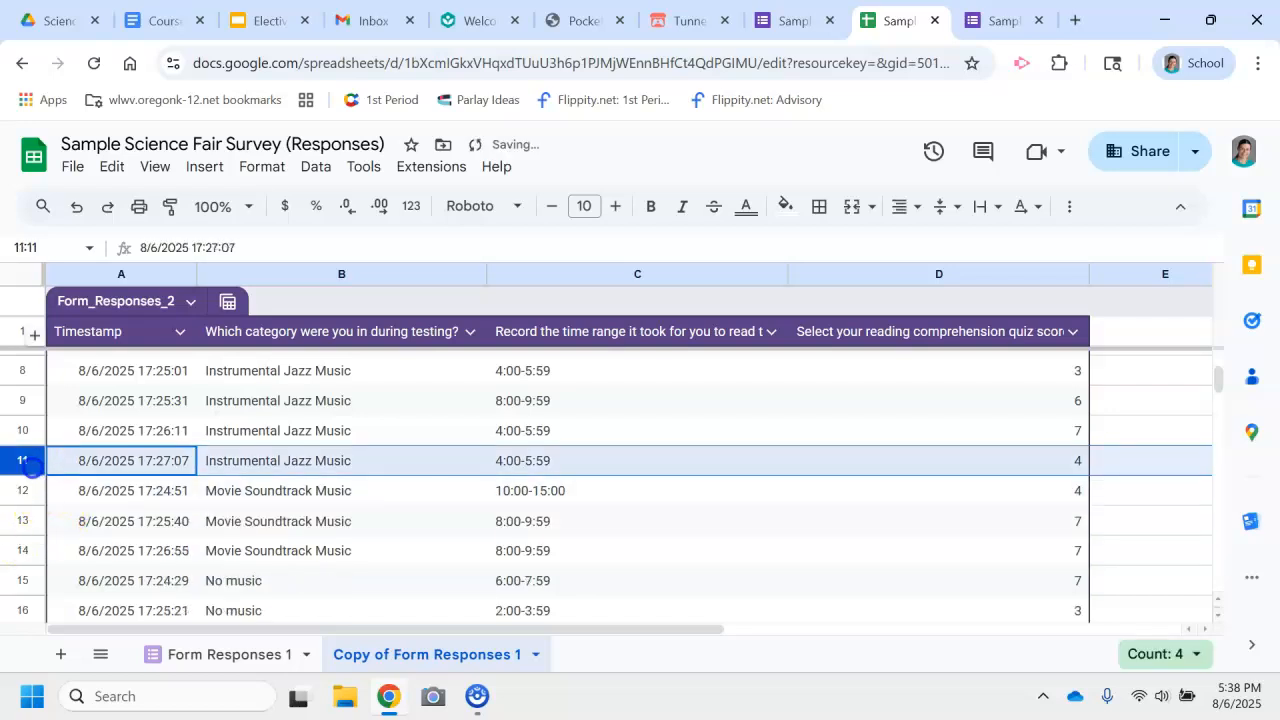
right_click(30, 466)
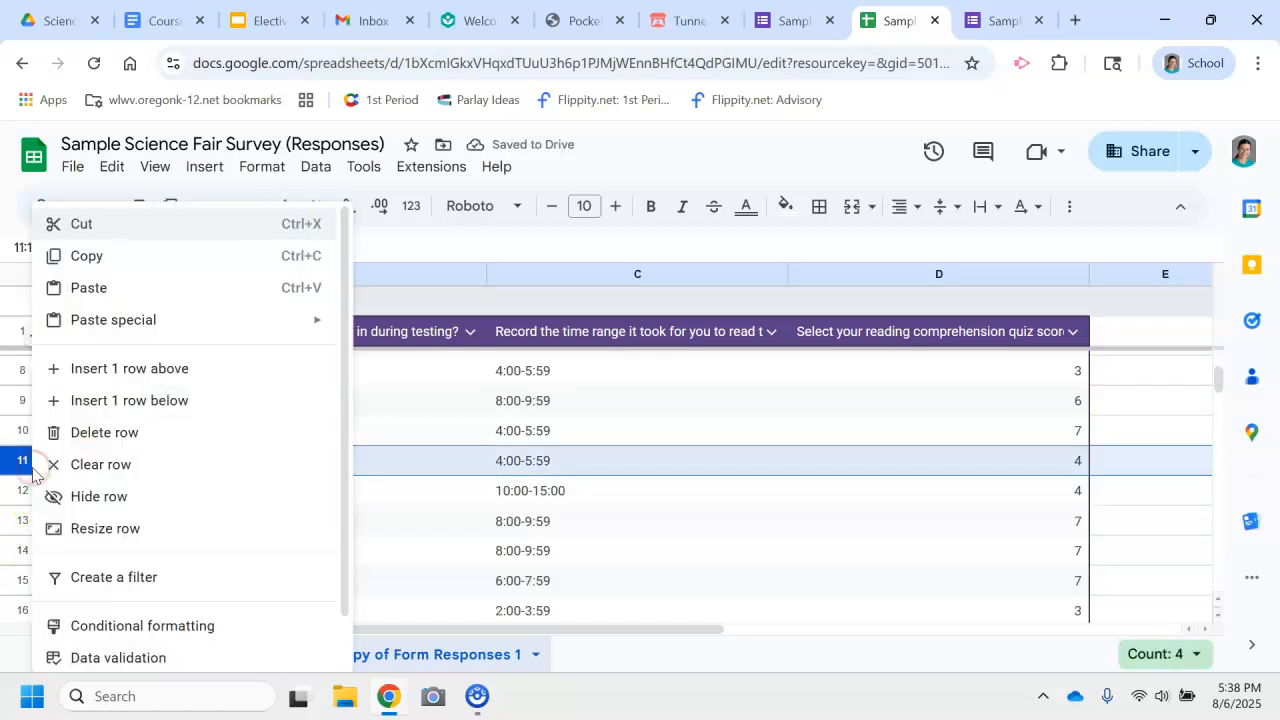
left_click(145, 399)
right_click(20, 490)
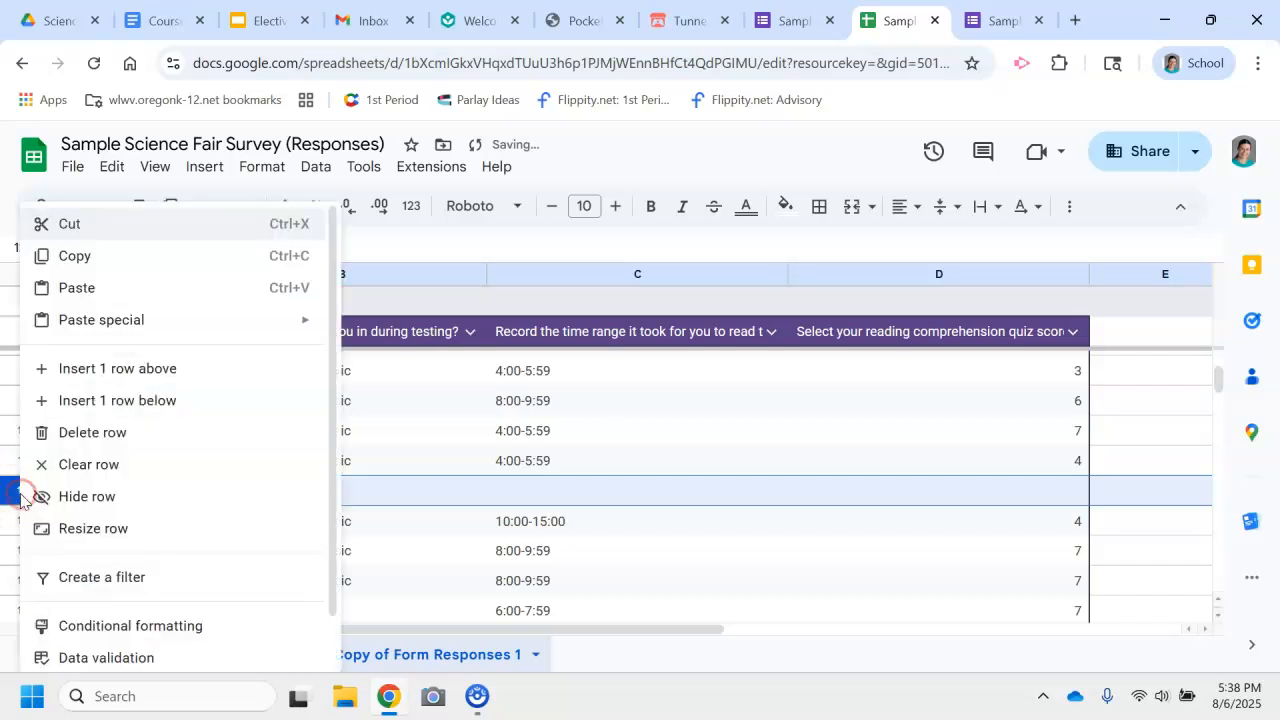
left_click(114, 399)
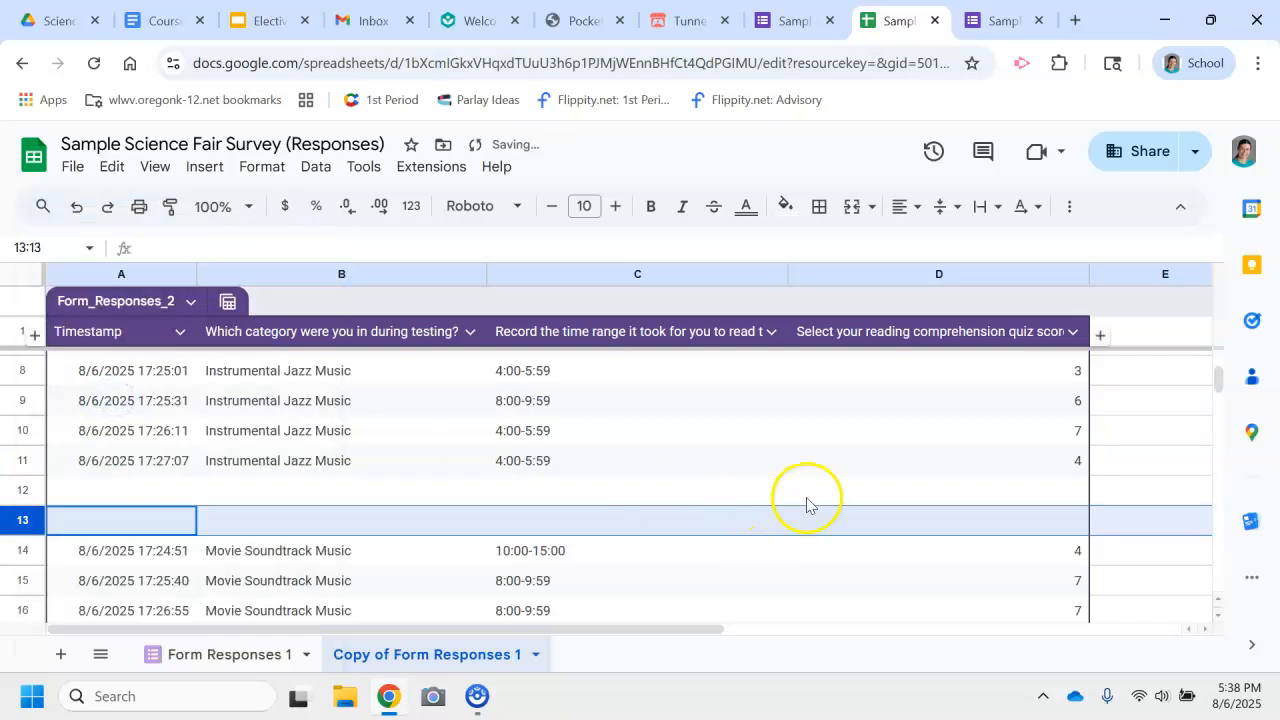
Step: Average the Instrumental Jazz Music scores D8:D11 in cell D12 and label it "Average Comprehension Score" in C12
left_click(906, 490)
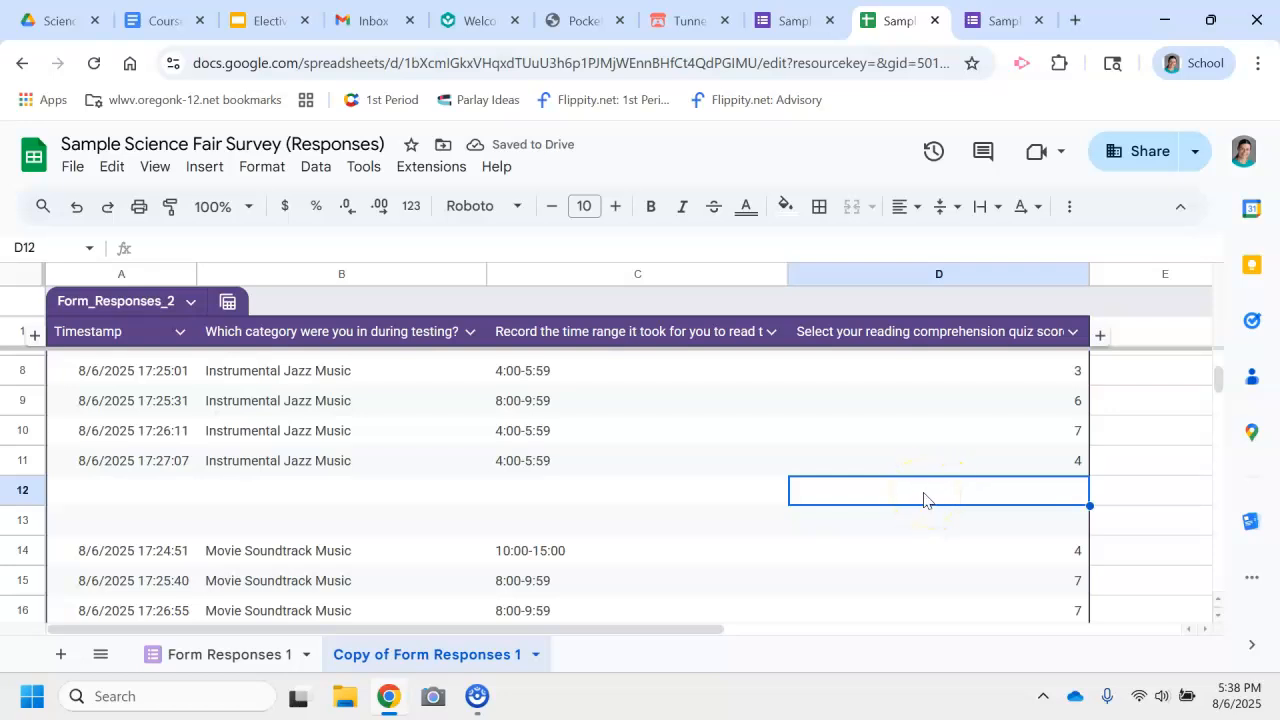
left_click(204, 166)
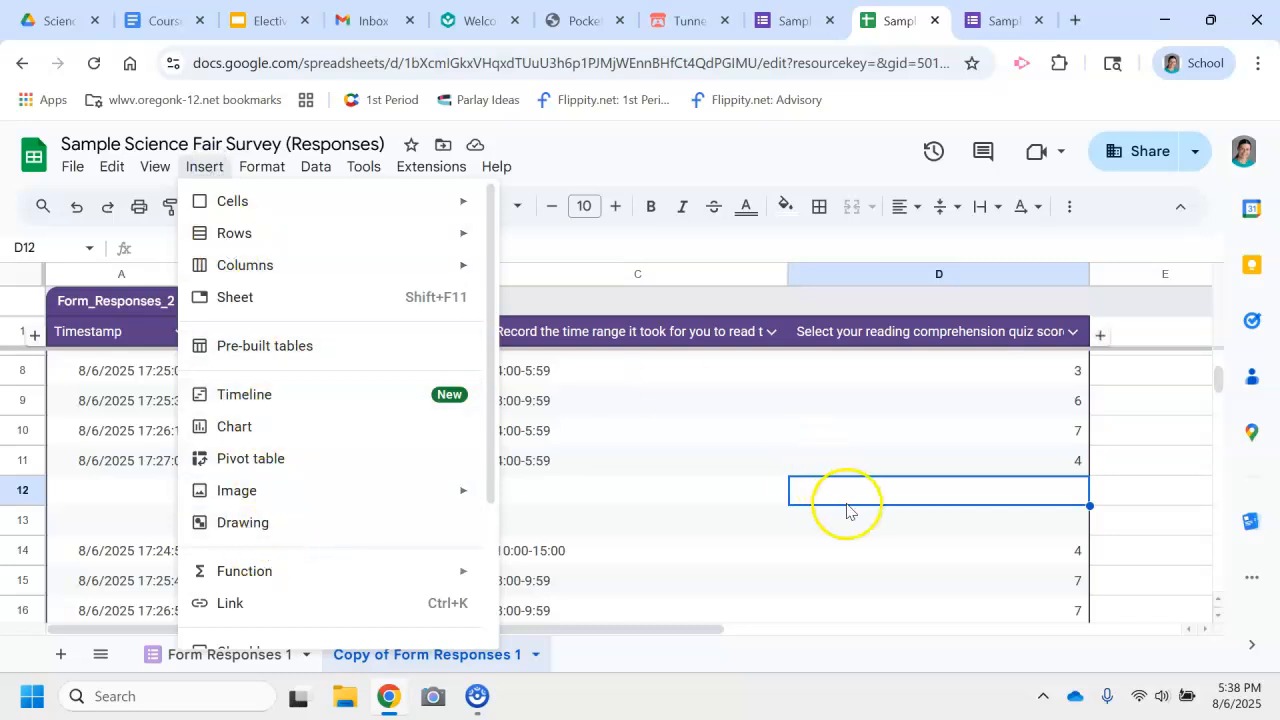
left_click(880, 488)
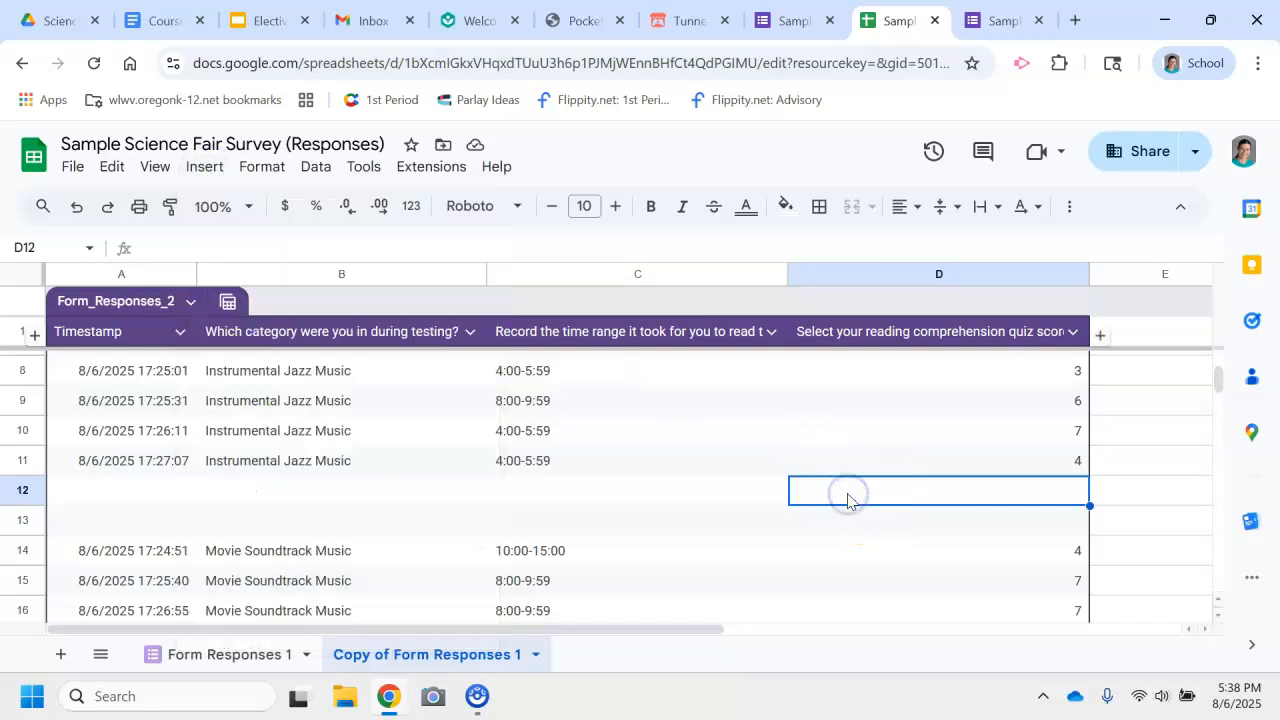
type("=")
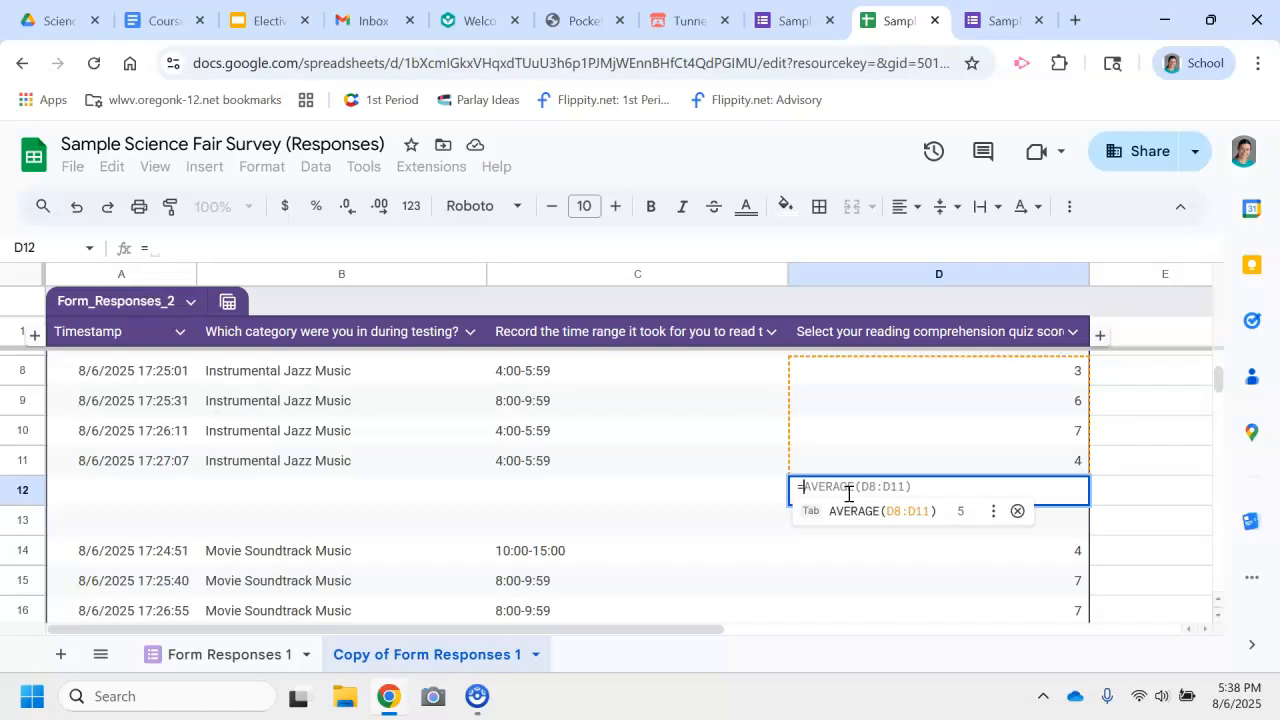
left_click_drag(1220, 384, 1220, 387)
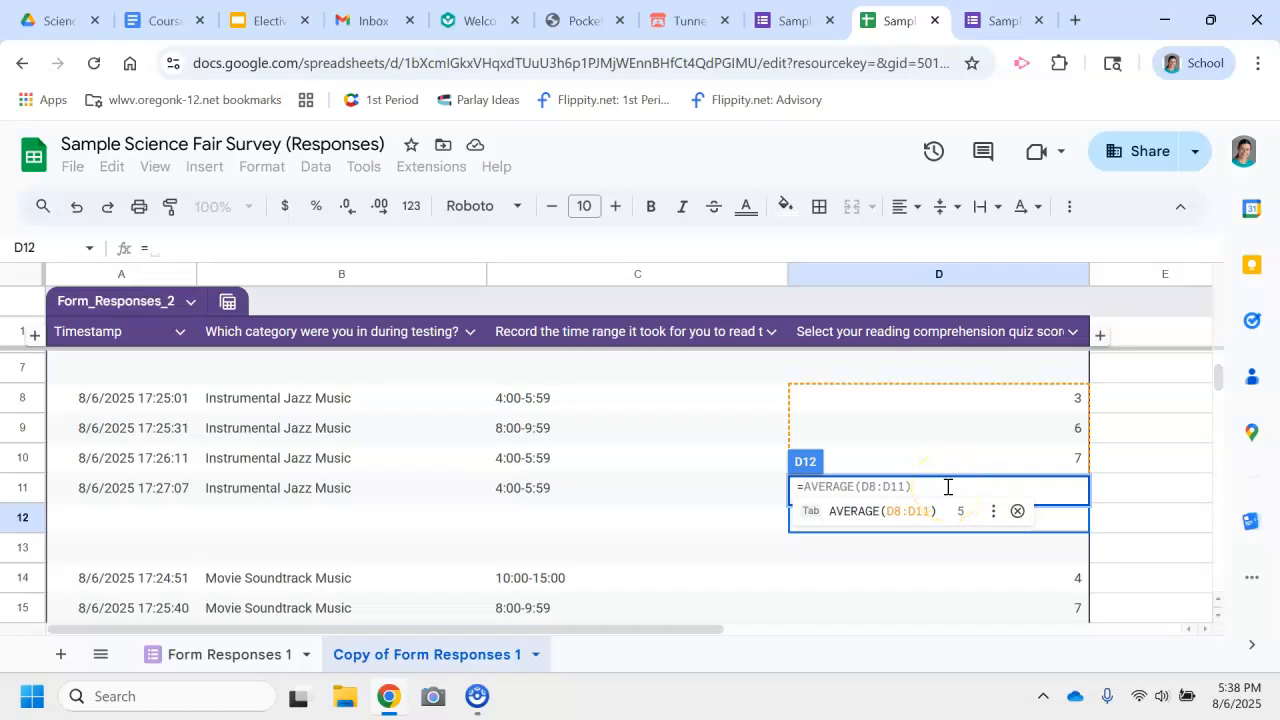
key("Tab")
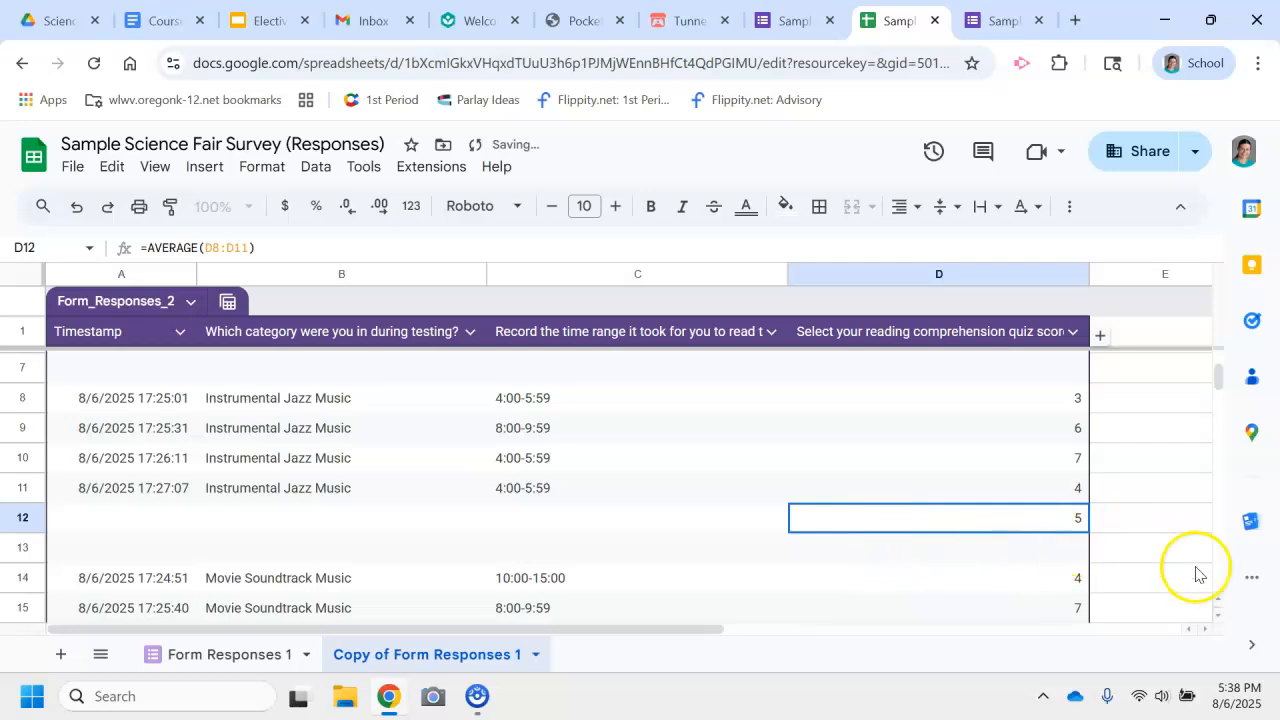
left_click(643, 518)
type("Average Comprehension Score")
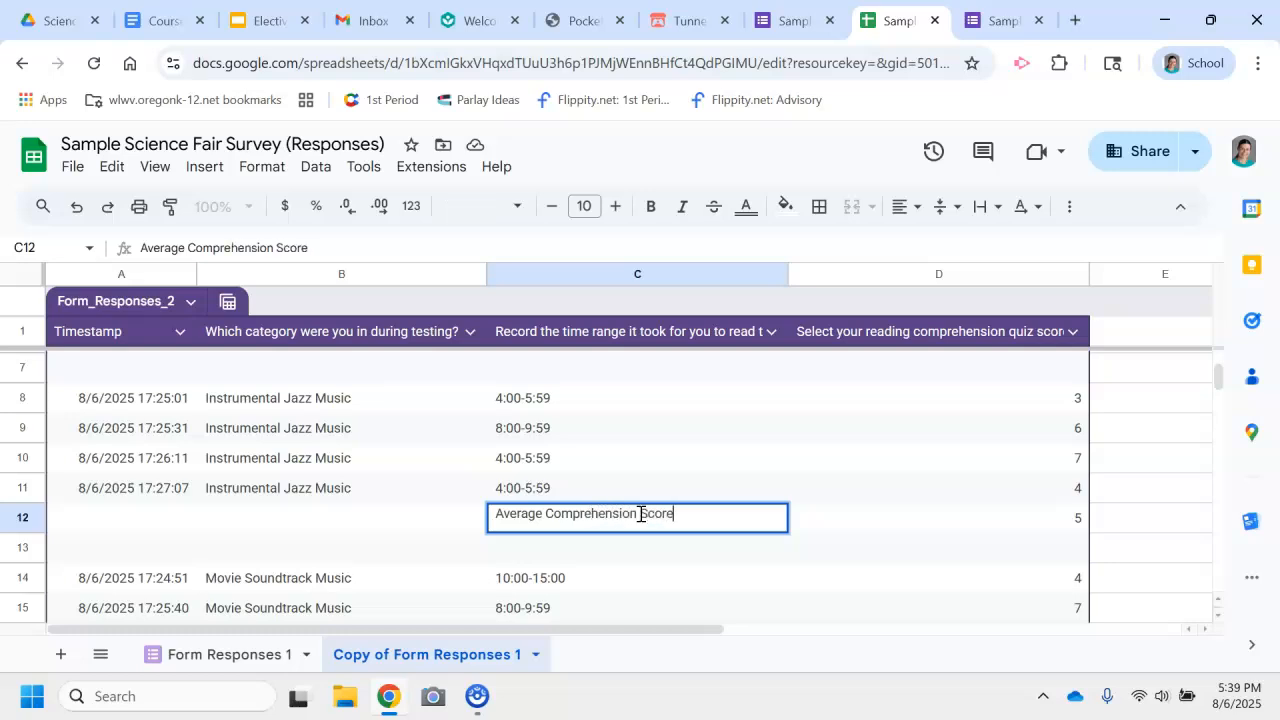
Step: Make the Instrumental Jazz Music average in D12 bold and fill both average cells, D12 and D6, with yellow
left_click(1062, 522)
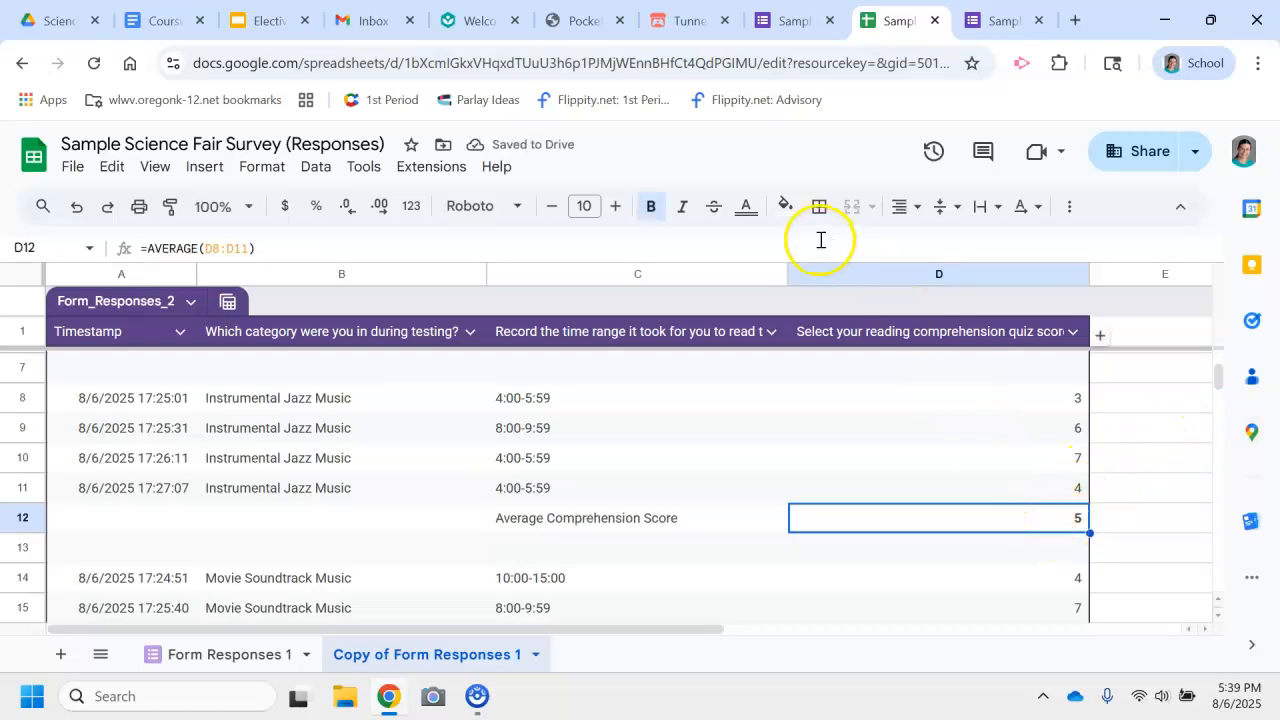
left_click(787, 207)
left_click(857, 297)
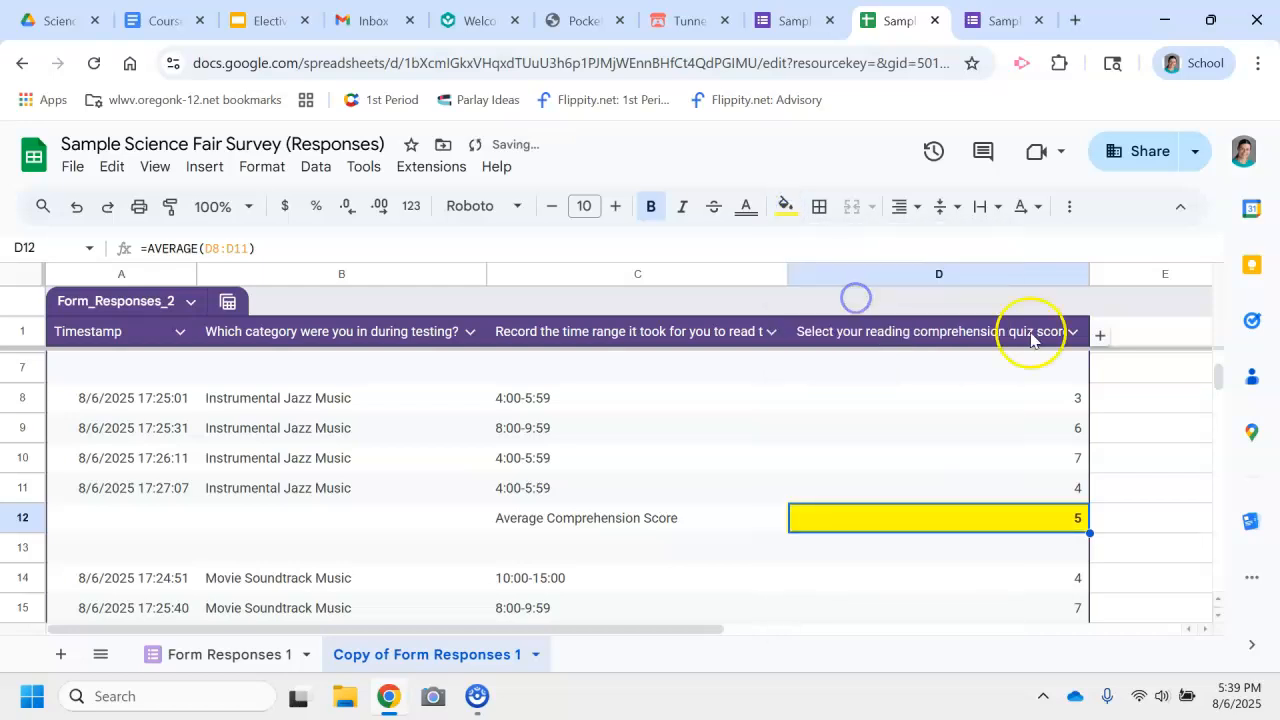
left_click_drag(1217, 378, 1217, 366)
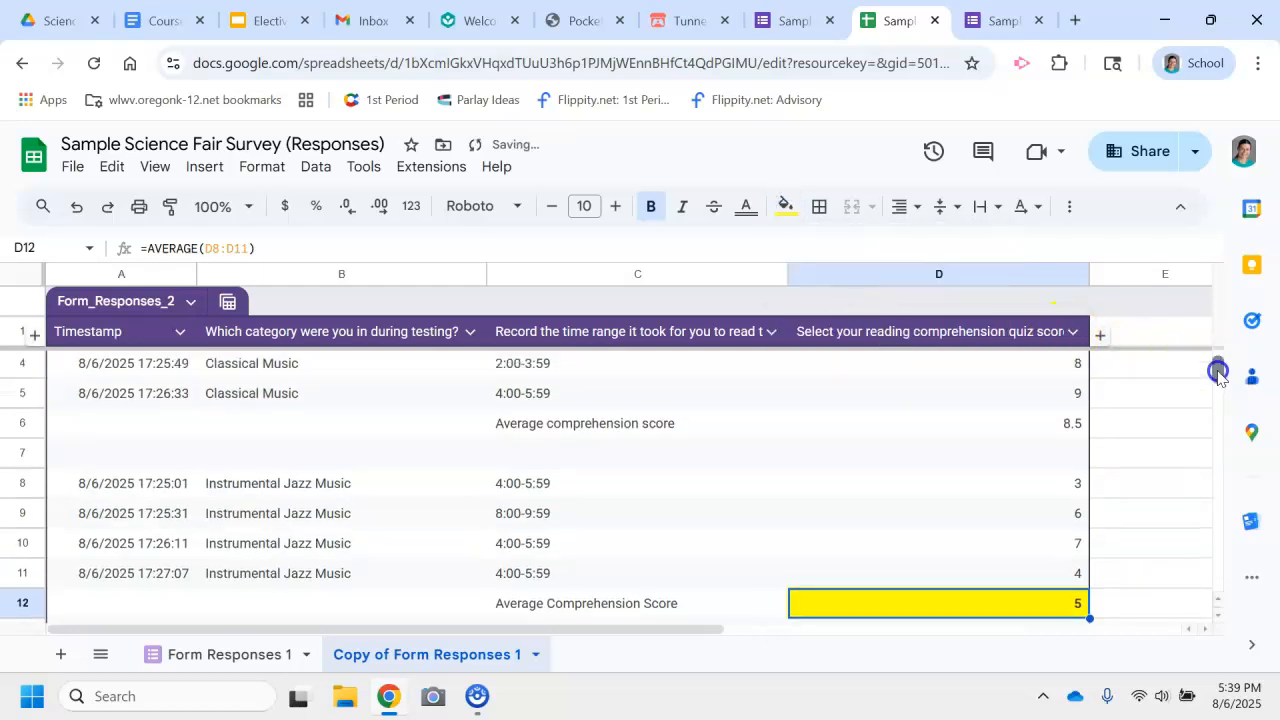
left_click(1060, 424)
left_click(787, 207)
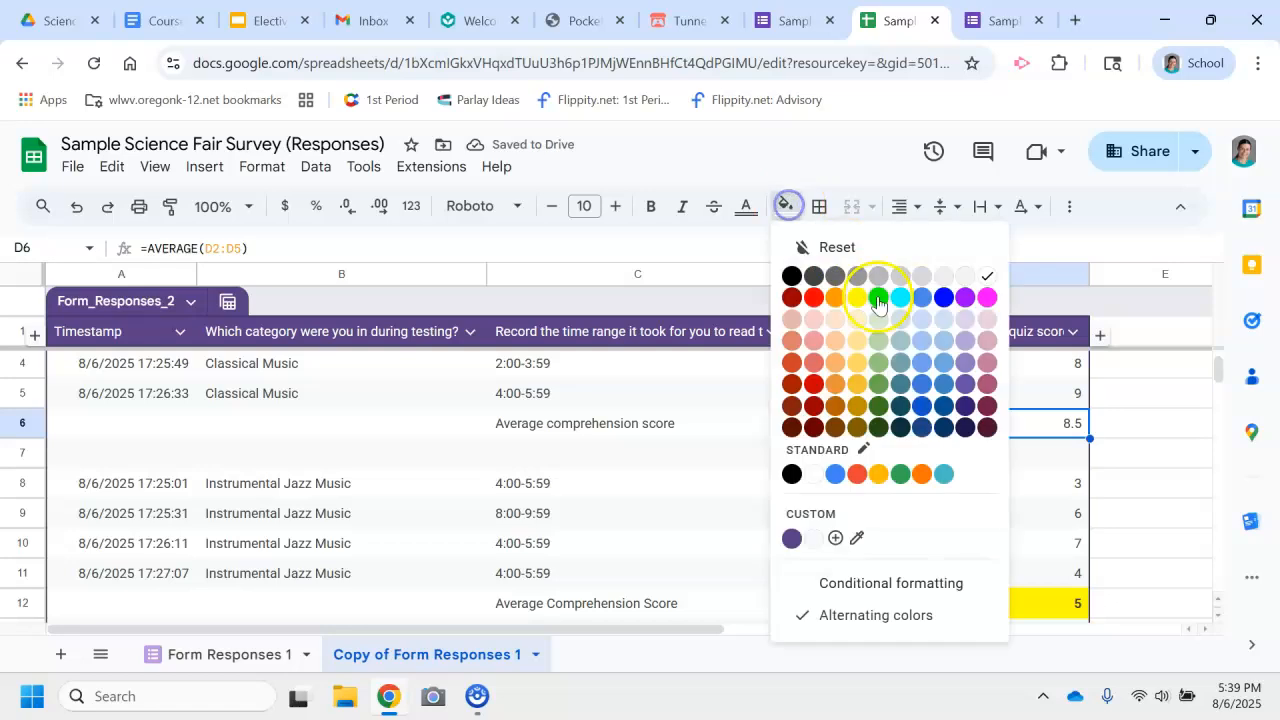
left_click(860, 299)
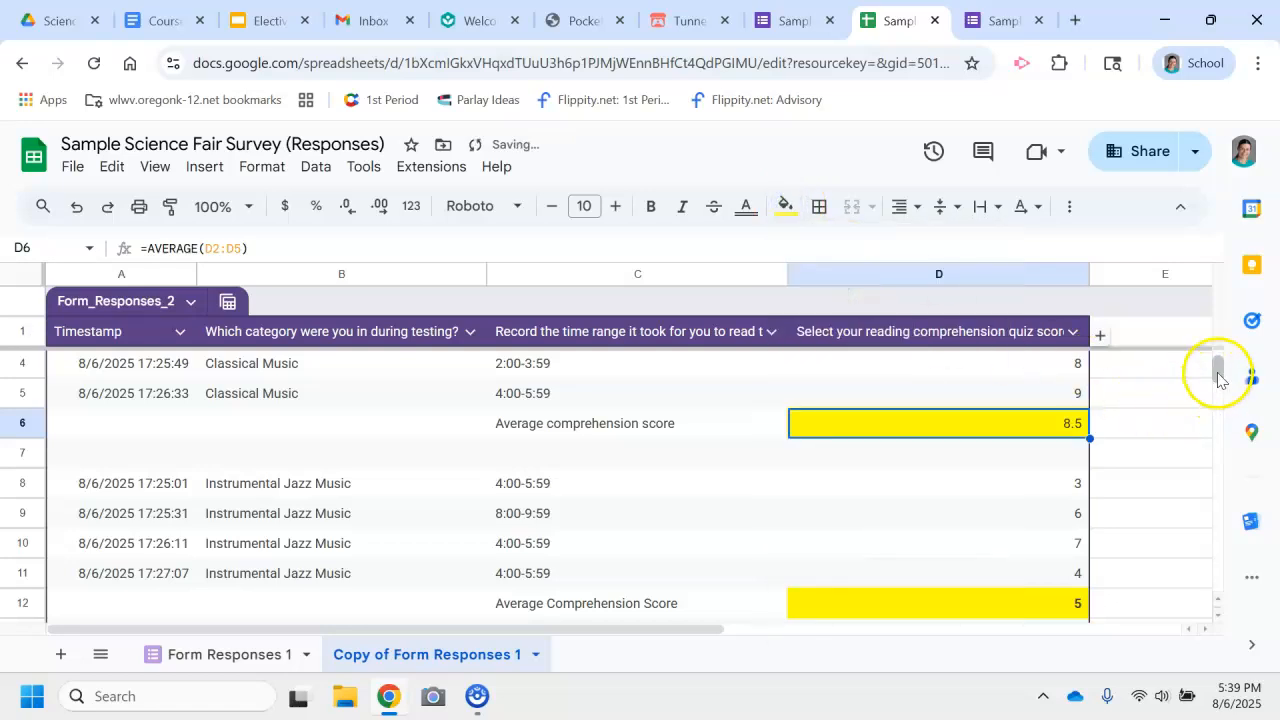
mouse_move(1217, 378)
left_mouse_down()
mouse_move(1225, 368)
mouse_move(1229, 380)
left_mouse_up()
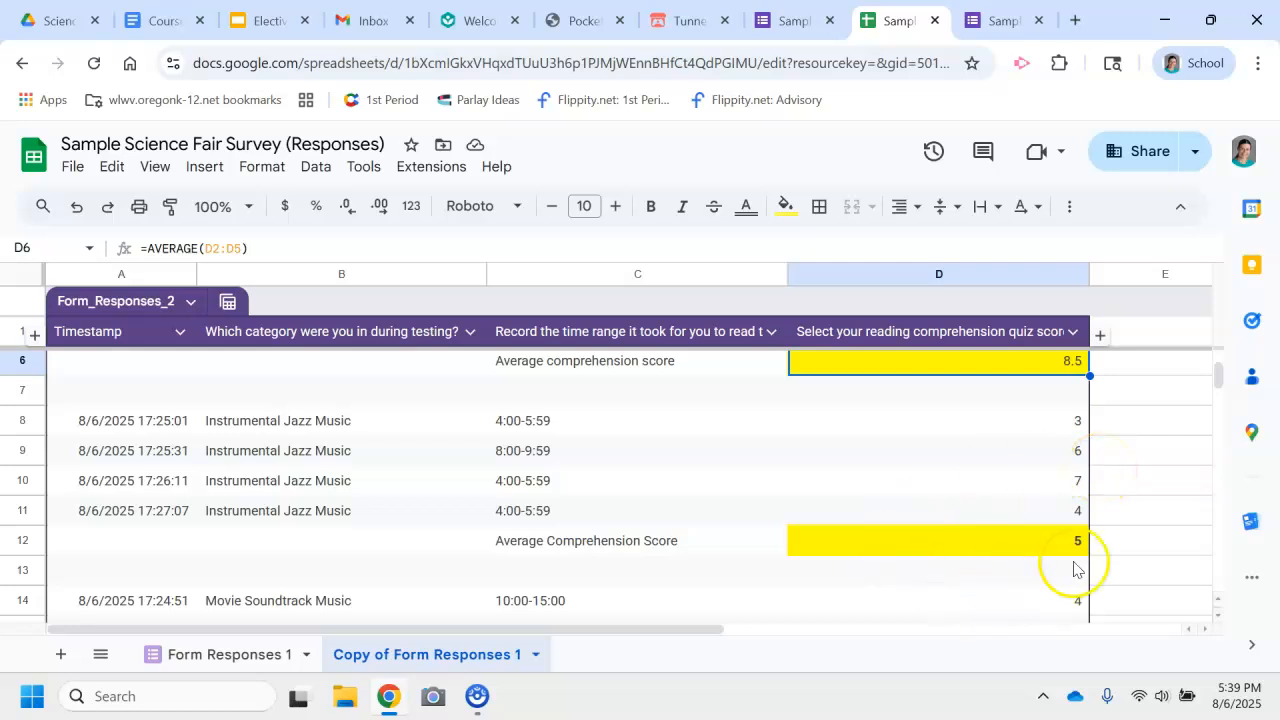
left_click_drag(1219, 374, 1222, 394)
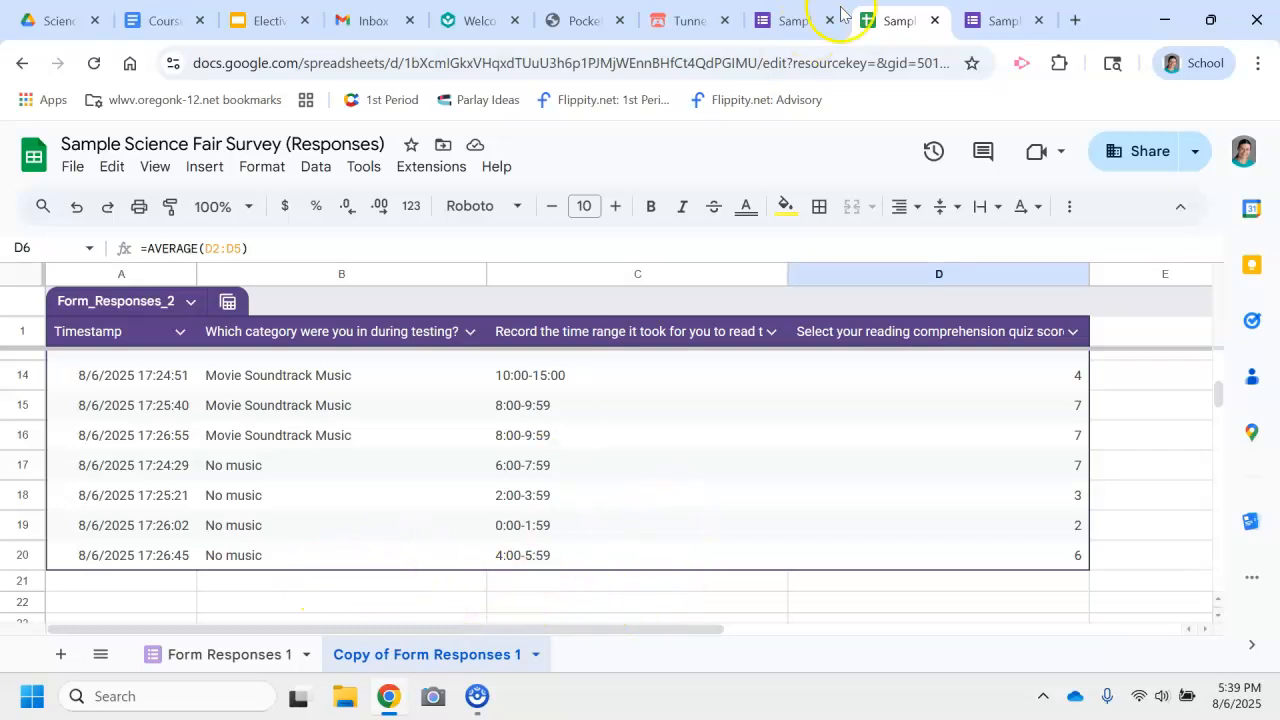
left_click(776, 16)
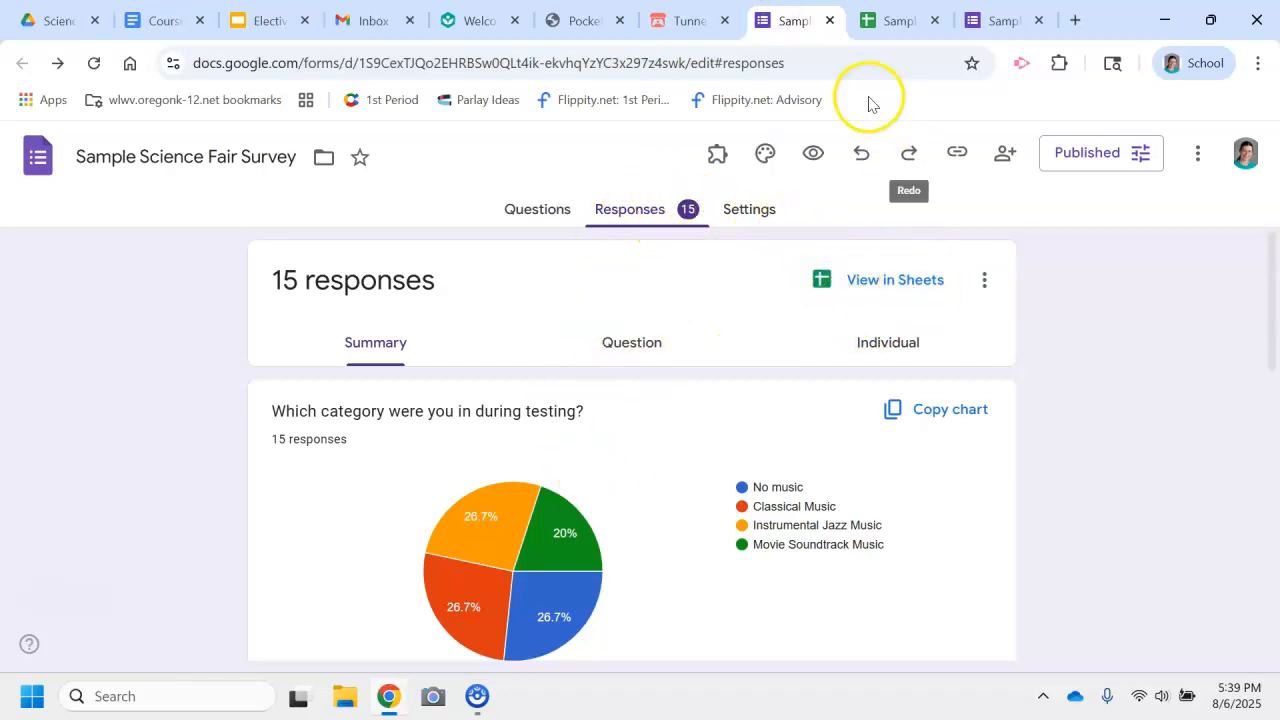
left_click(895, 20)
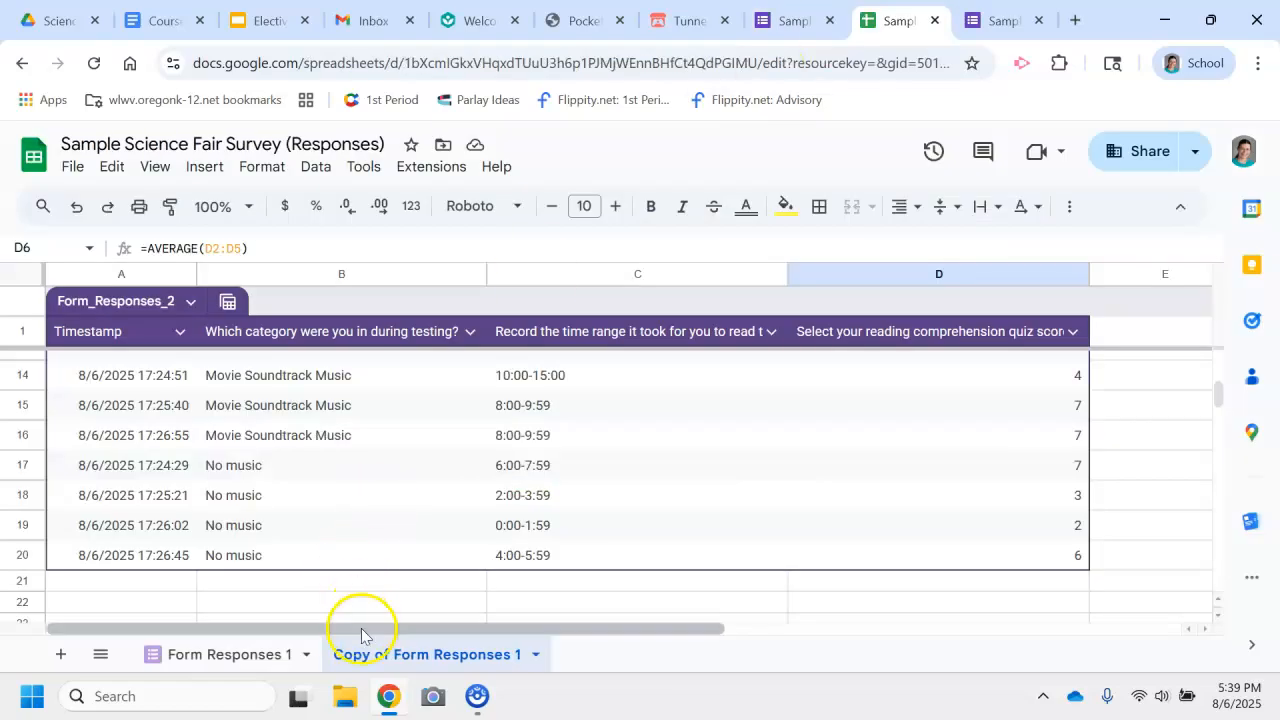